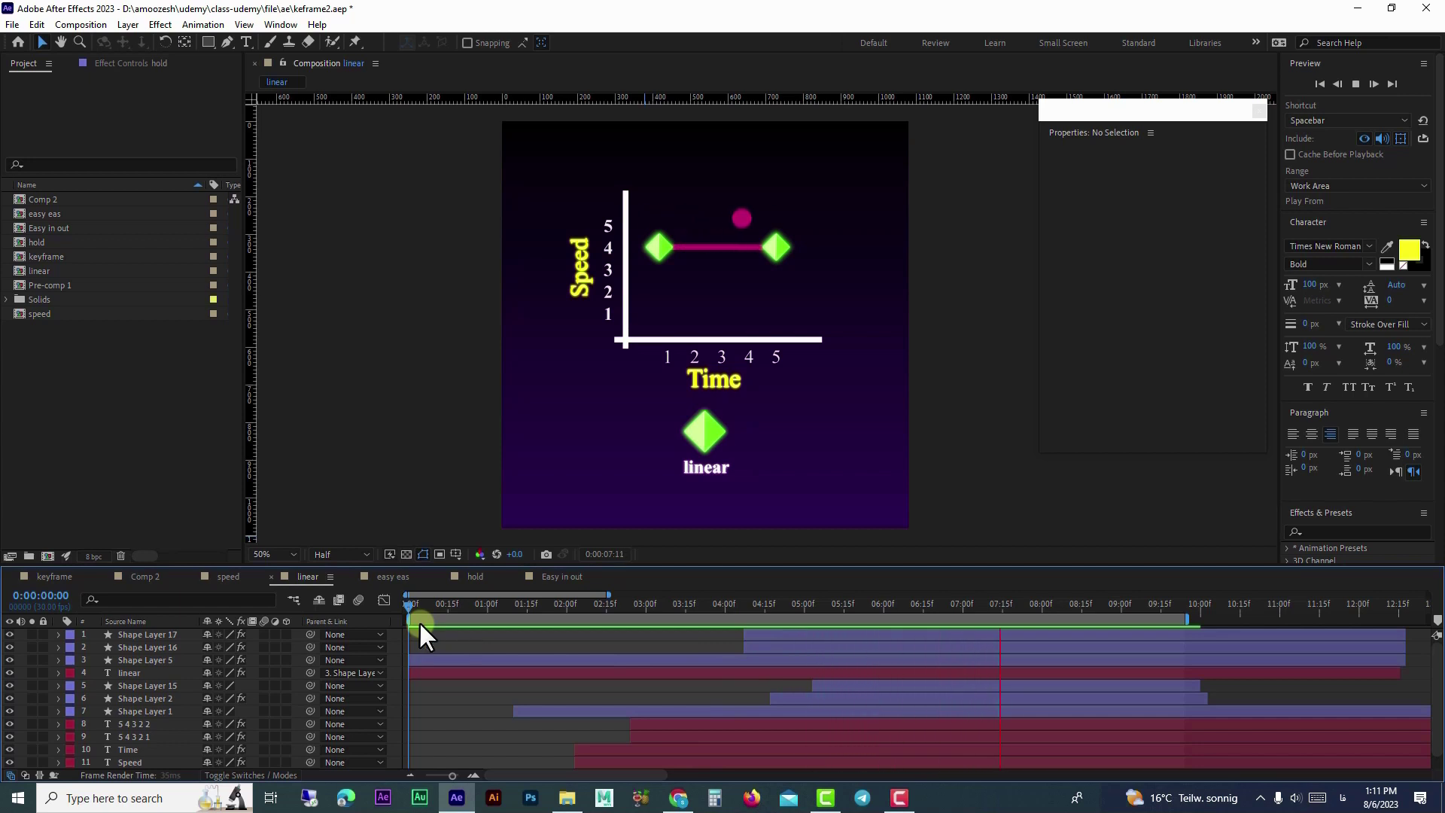
# Play the previews of the linear and easy eas compositions
pyautogui.press('space')
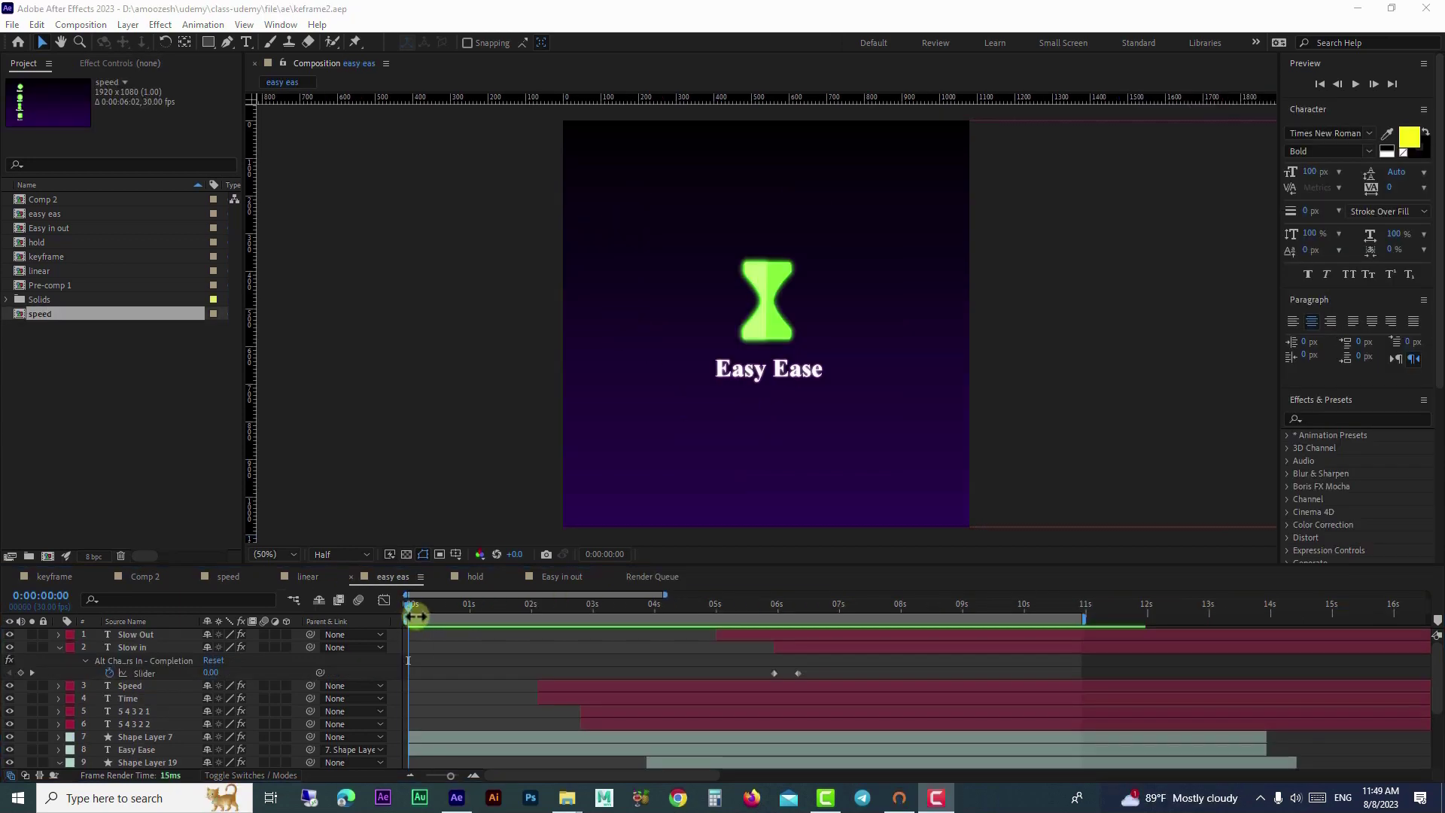
pyautogui.press('space')
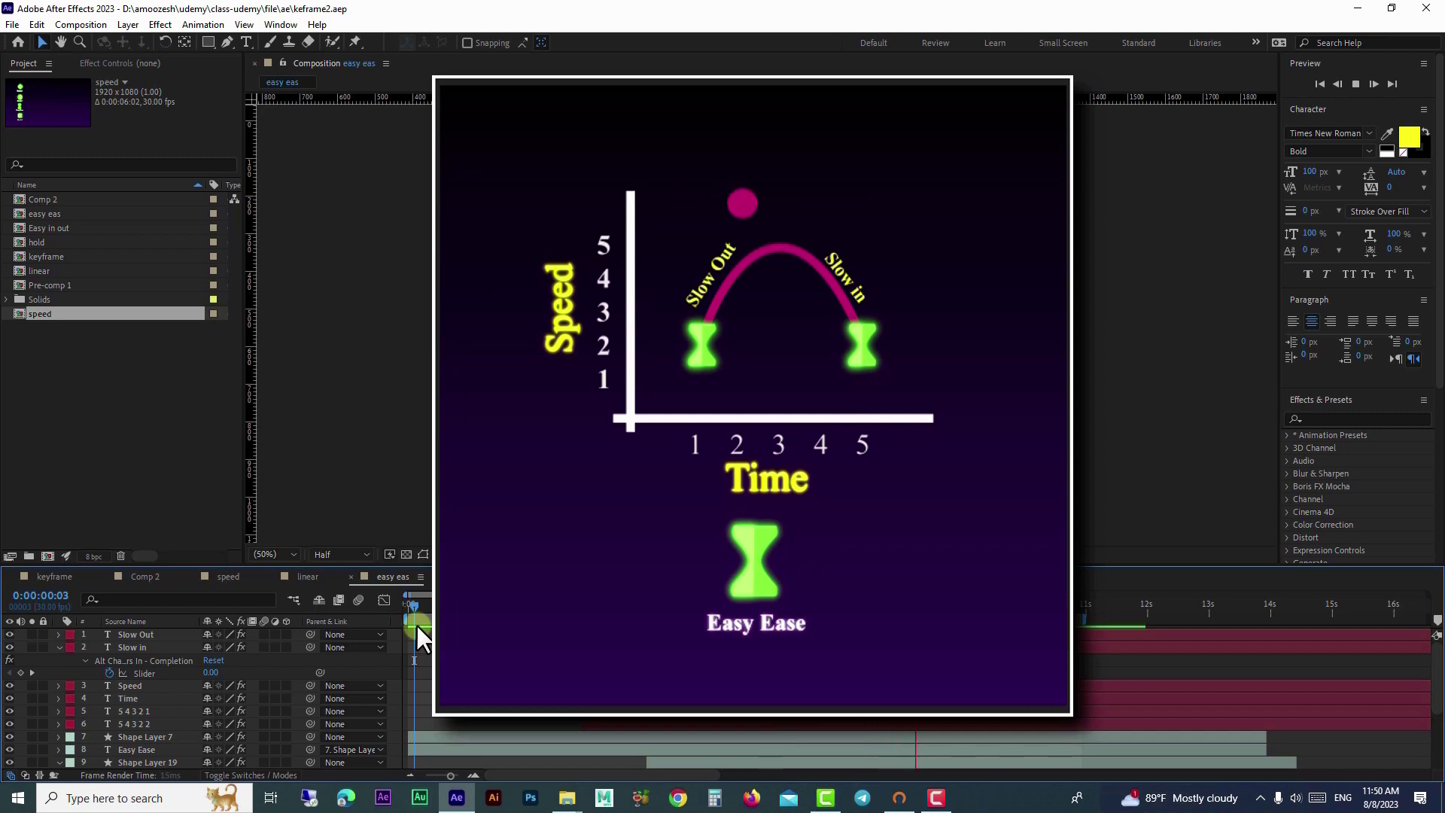
pyautogui.press('space')
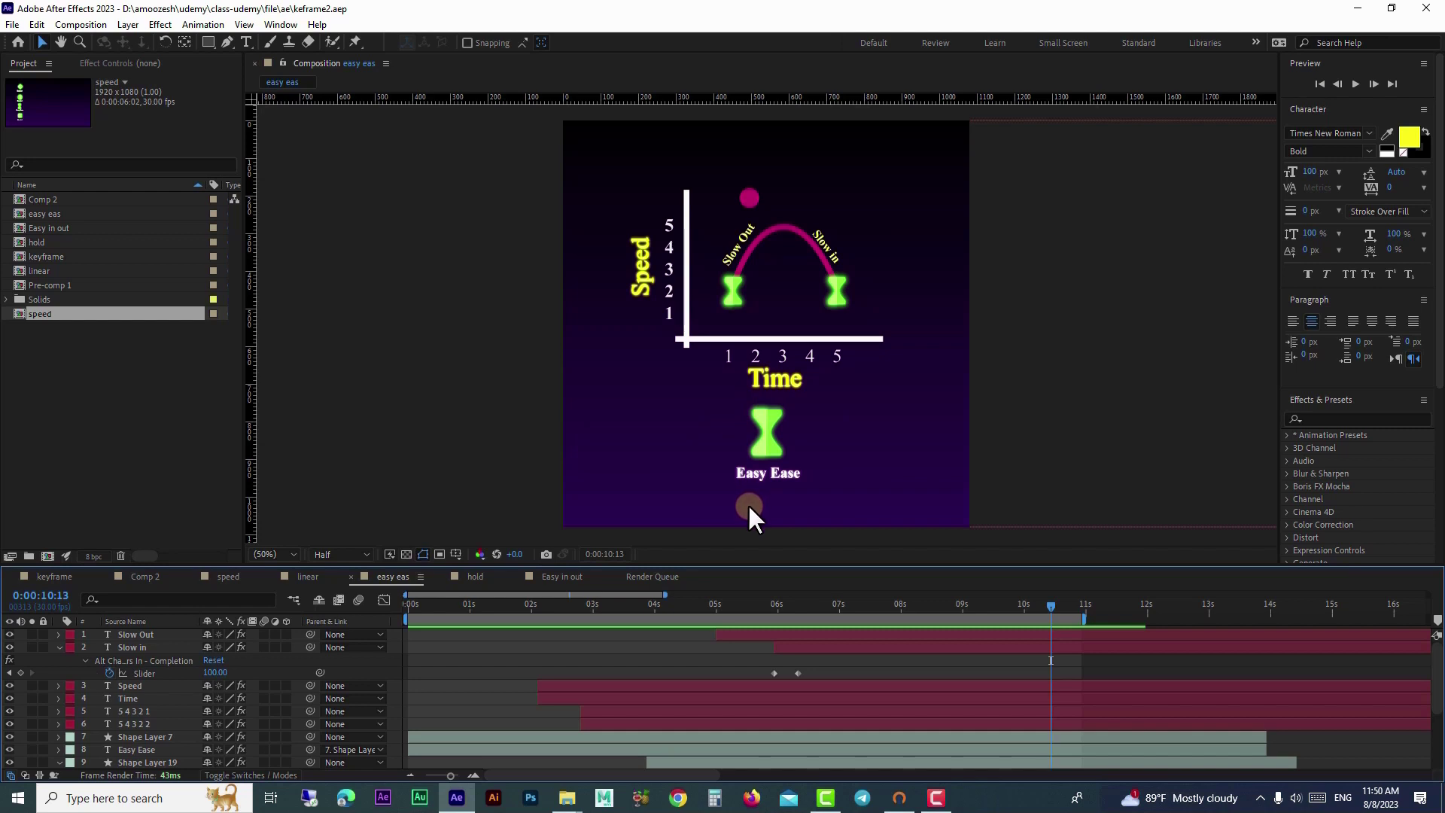
# Preview the Easy in out composition, replaying it from about 0:00:10:23, and preview the hold composition
pyautogui.click(562, 577)
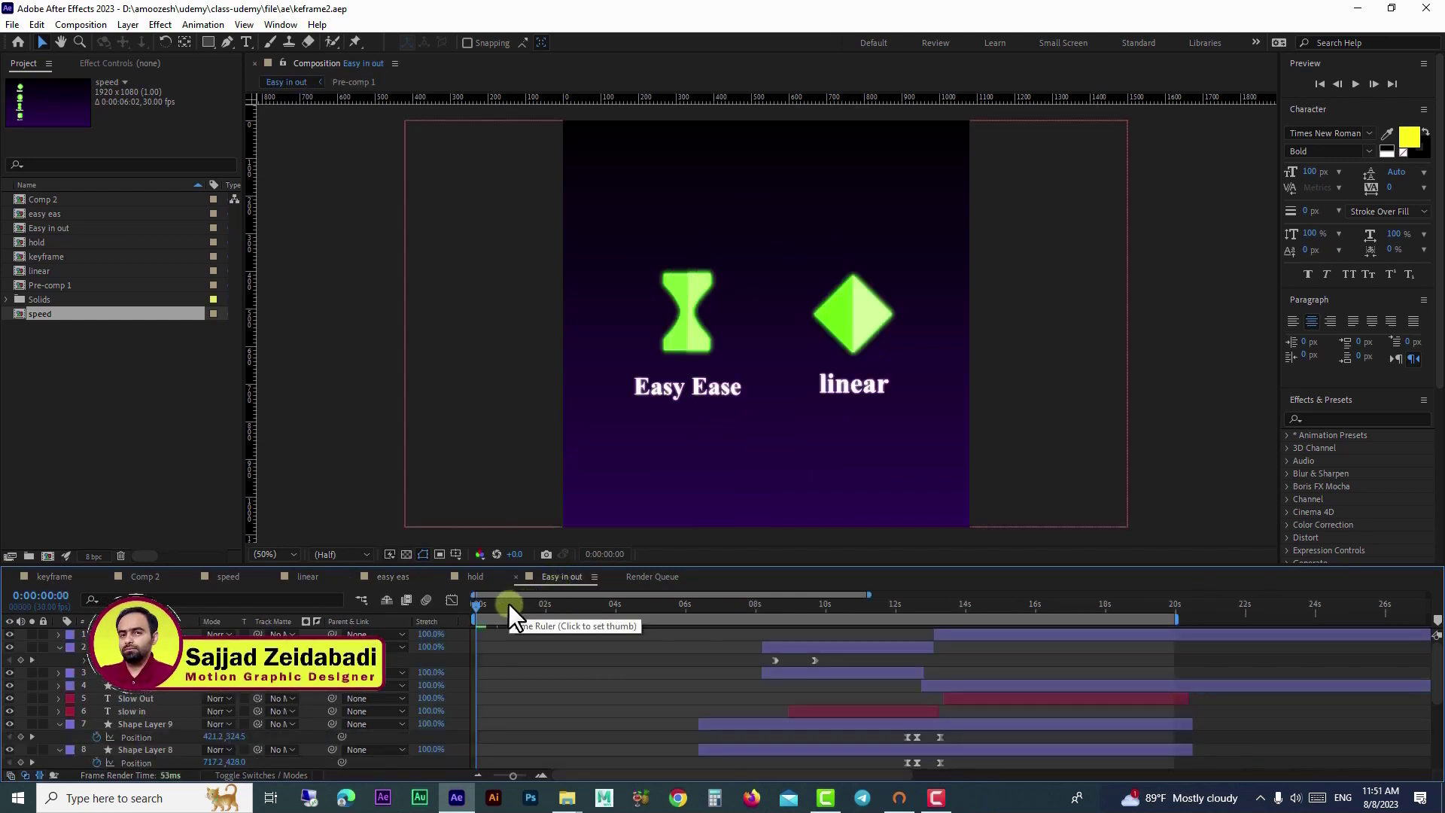
pyautogui.press('space')
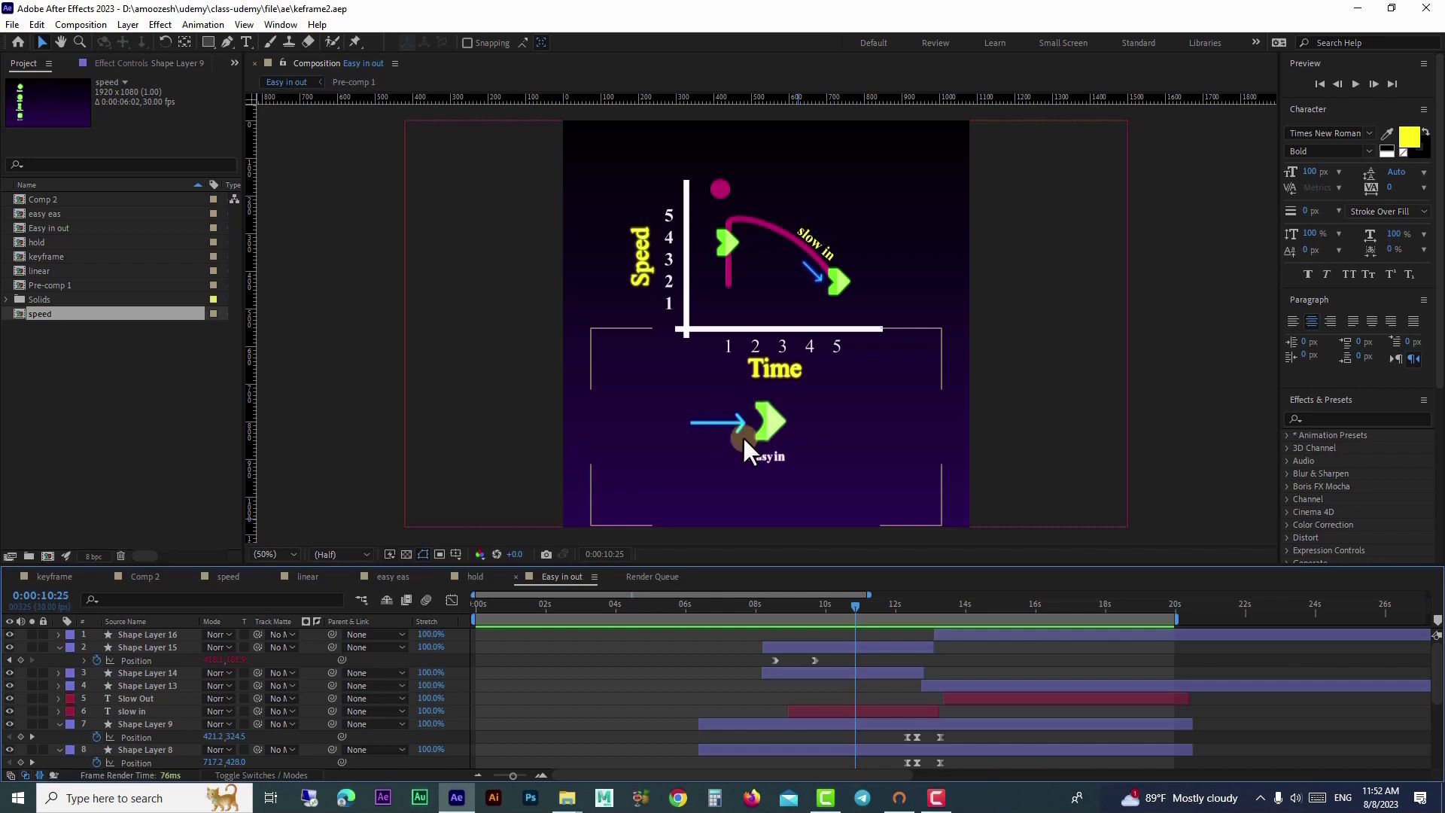
pyautogui.click(853, 606)
pyautogui.press('space')
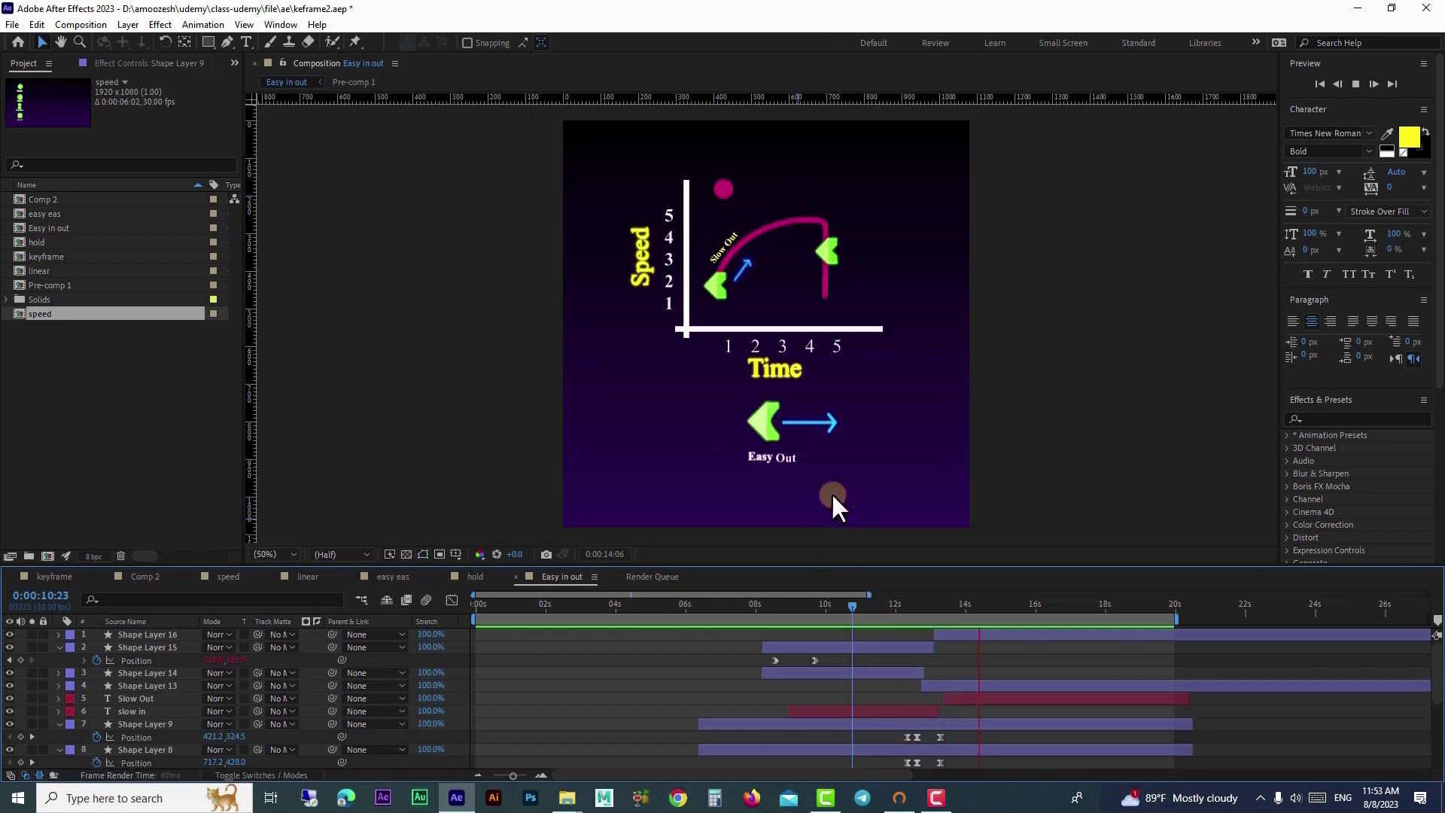
pyautogui.press('space')
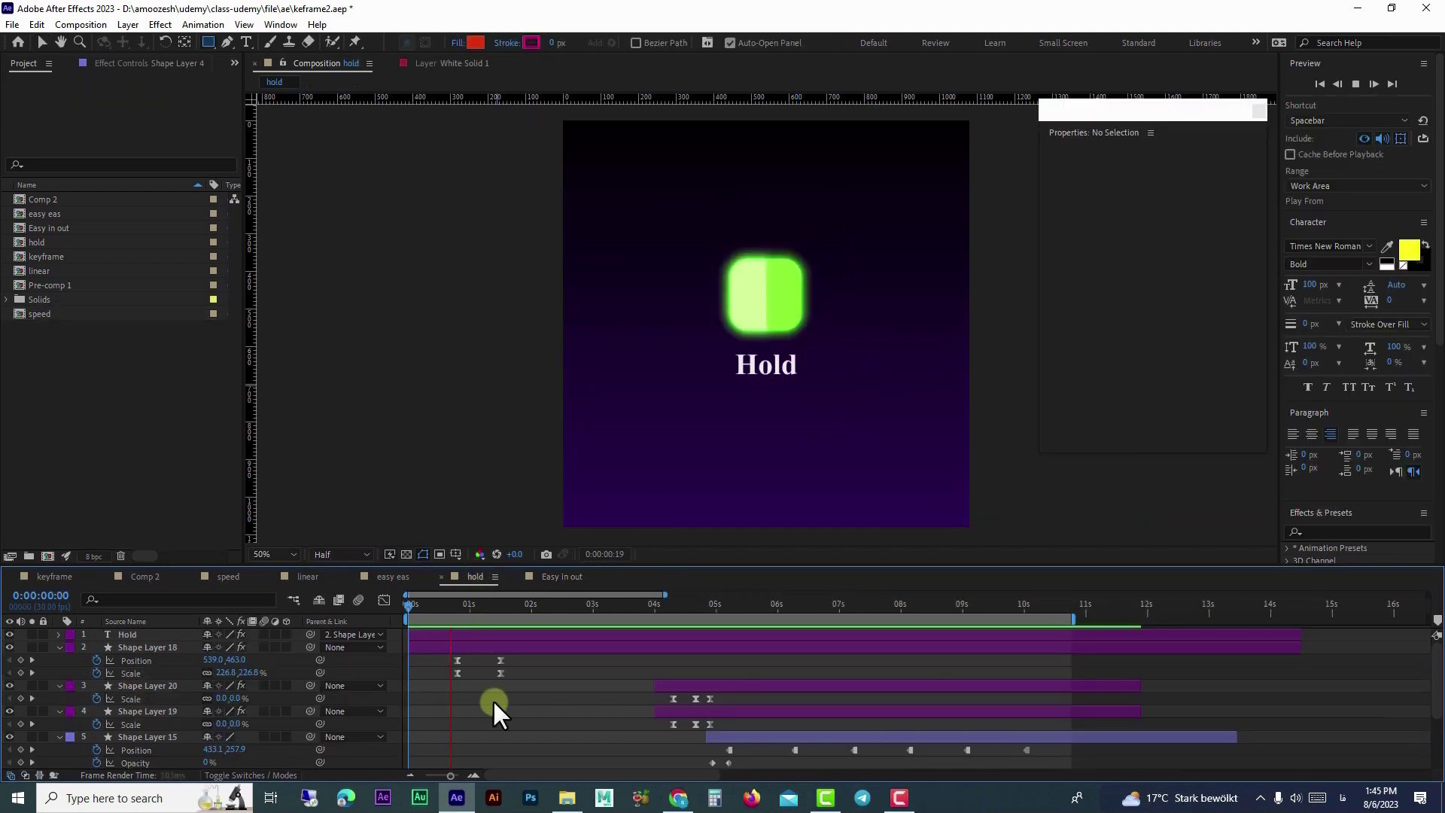
pyautogui.press('space')
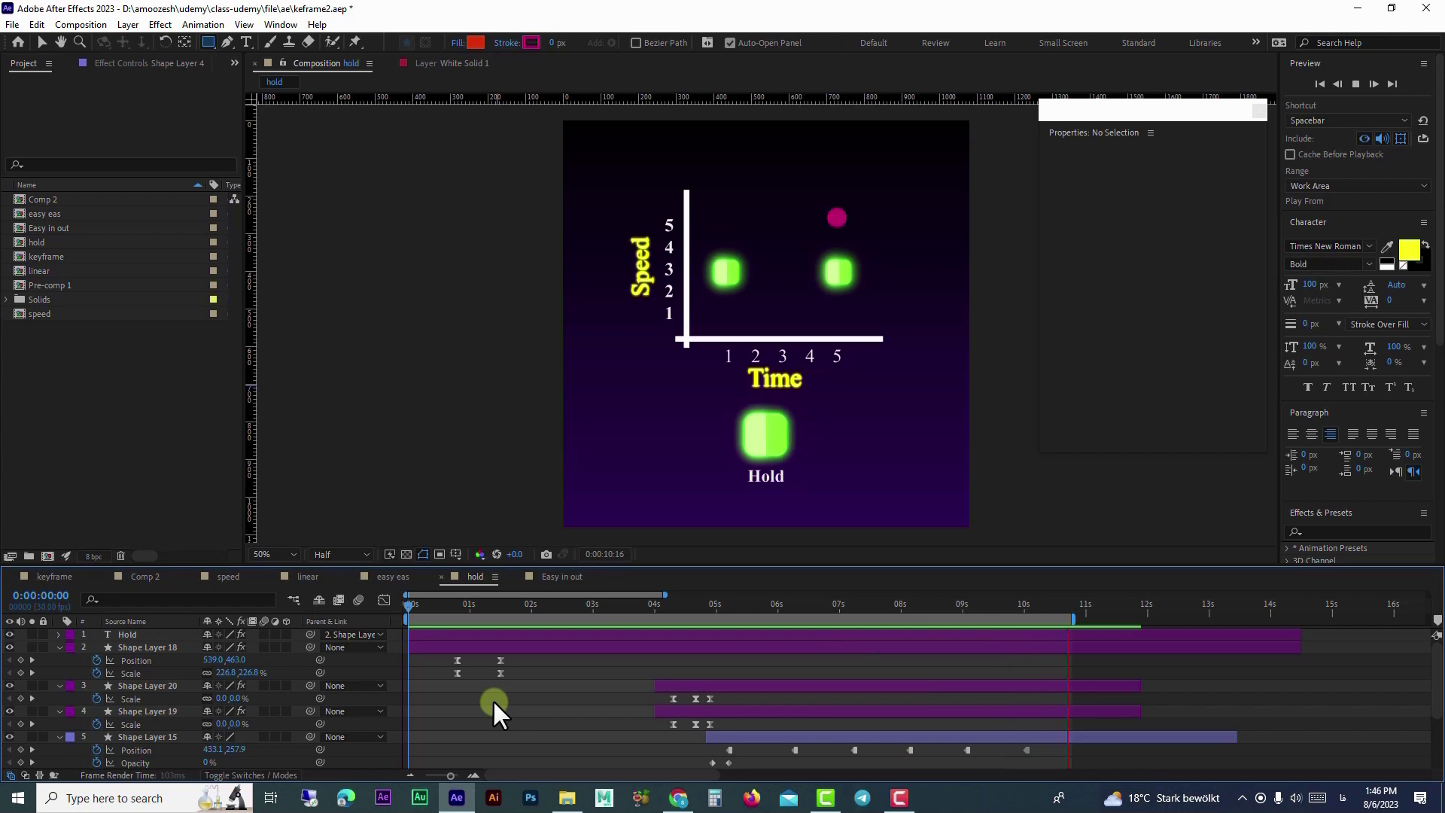
pyautogui.press('space')
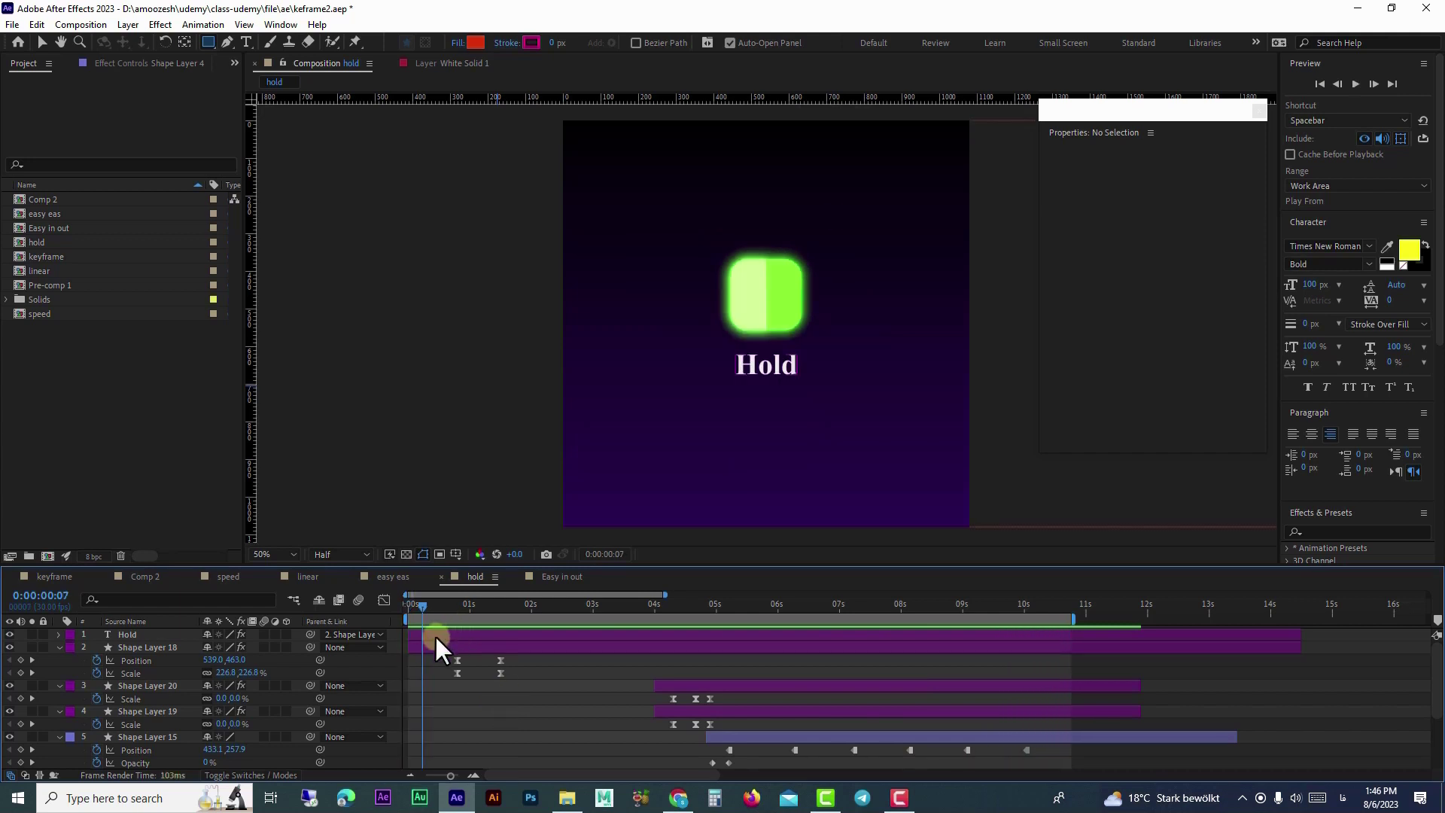
# In Comp 2, set the shape fill to turquoise and draw a square about 192 px wide in the frame's upper-left area
pyautogui.click(141, 572)
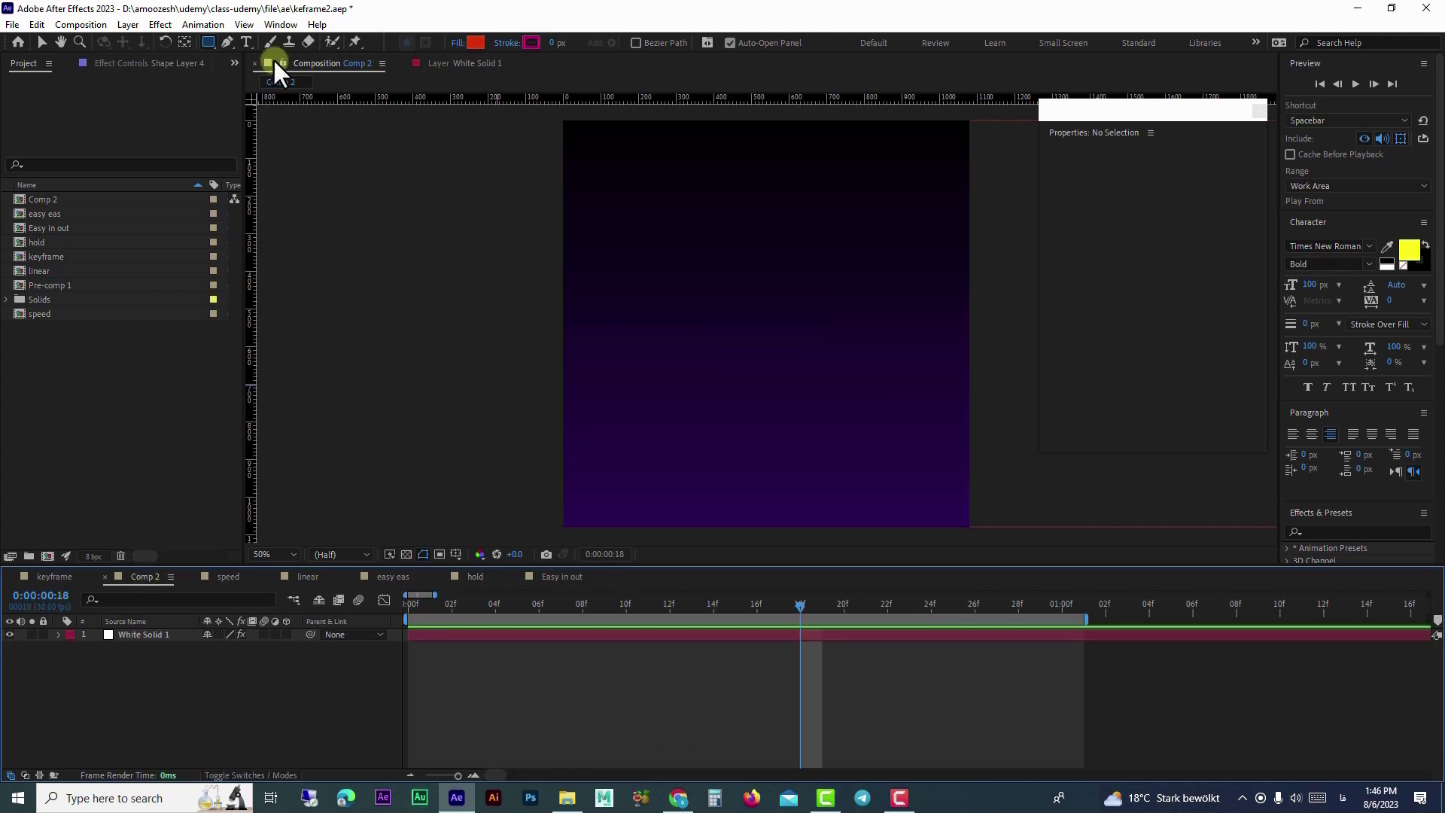
pyautogui.click(476, 42)
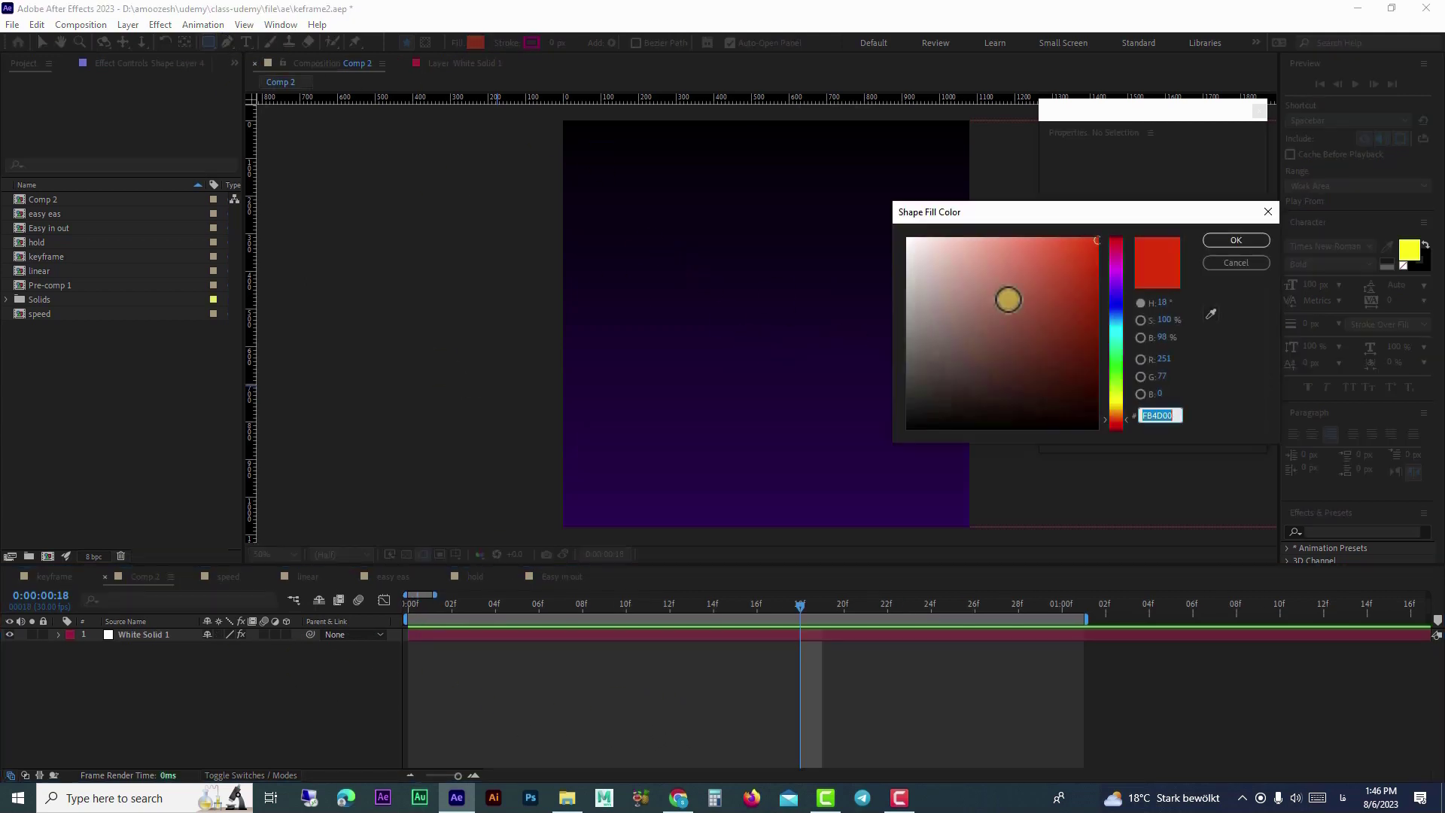
pyautogui.click(1118, 339)
pyautogui.click(1223, 240)
pyautogui.moveTo(640, 254); pyautogui.dragTo(714, 325)
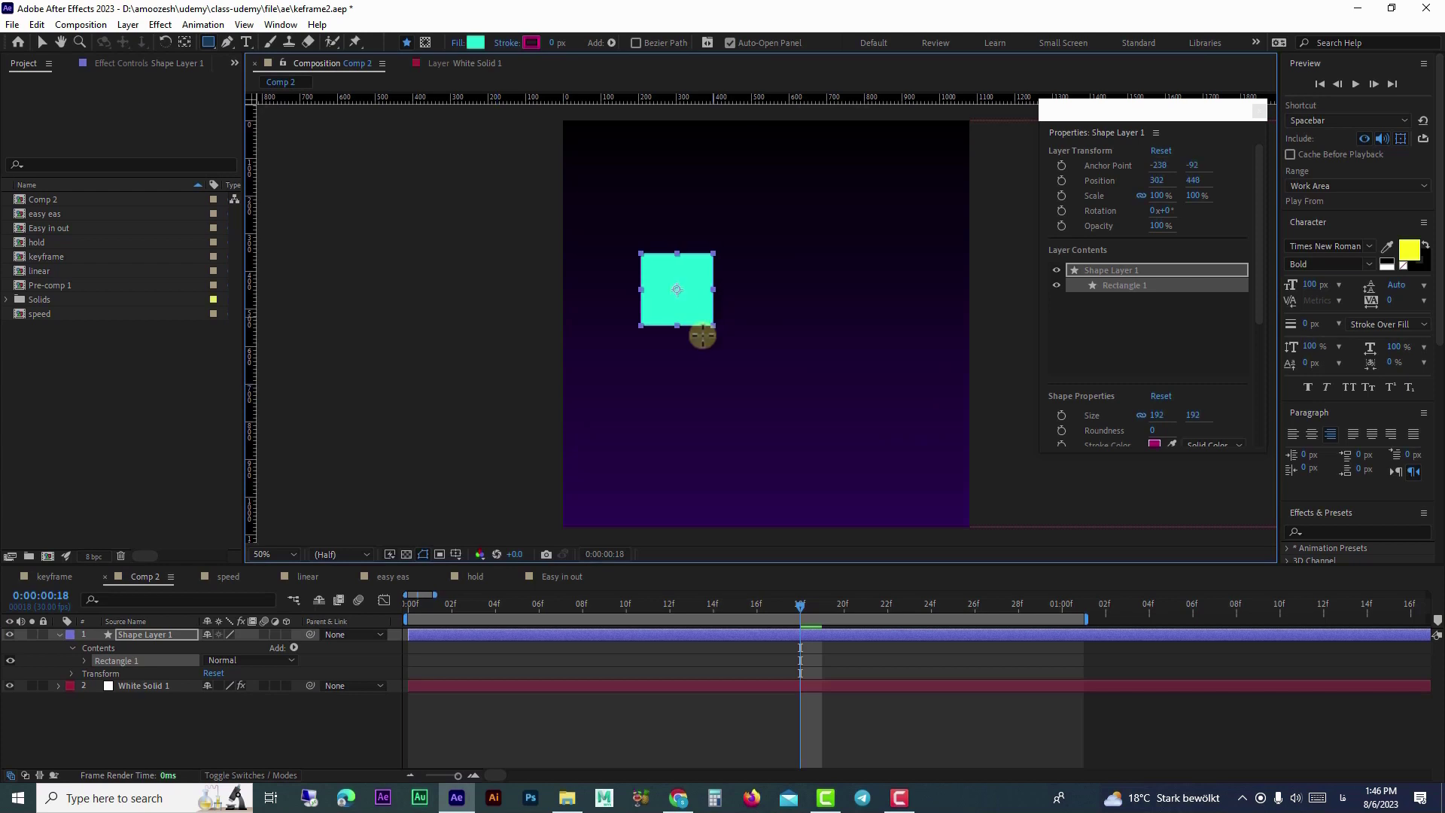
# Reveal the square layer's Position property and add a Position keyframe at frame 0
pyautogui.press('v')
pyautogui.moveTo(432, 607); pyautogui.dragTo(336, 613)
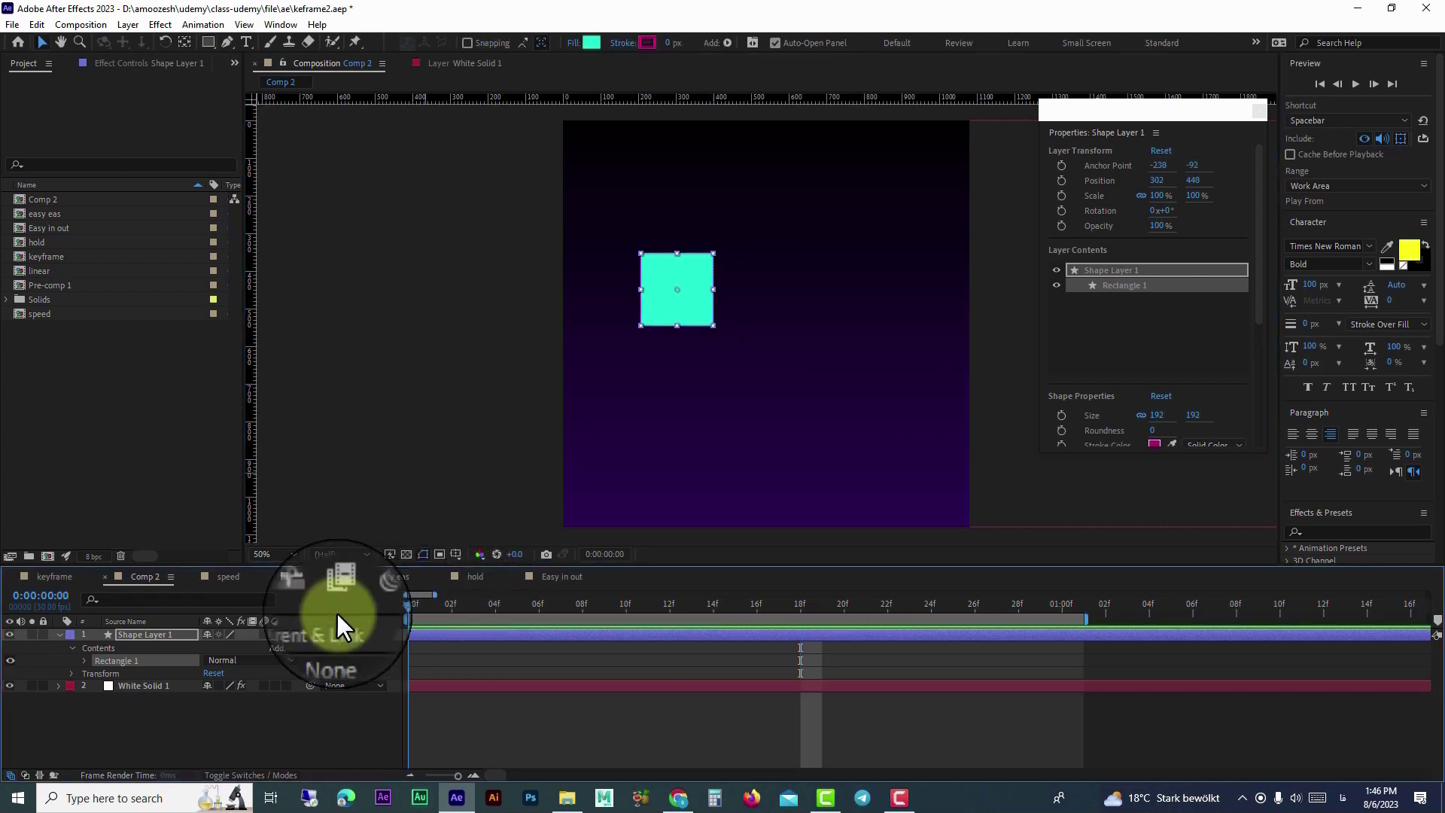
pyautogui.press('p')
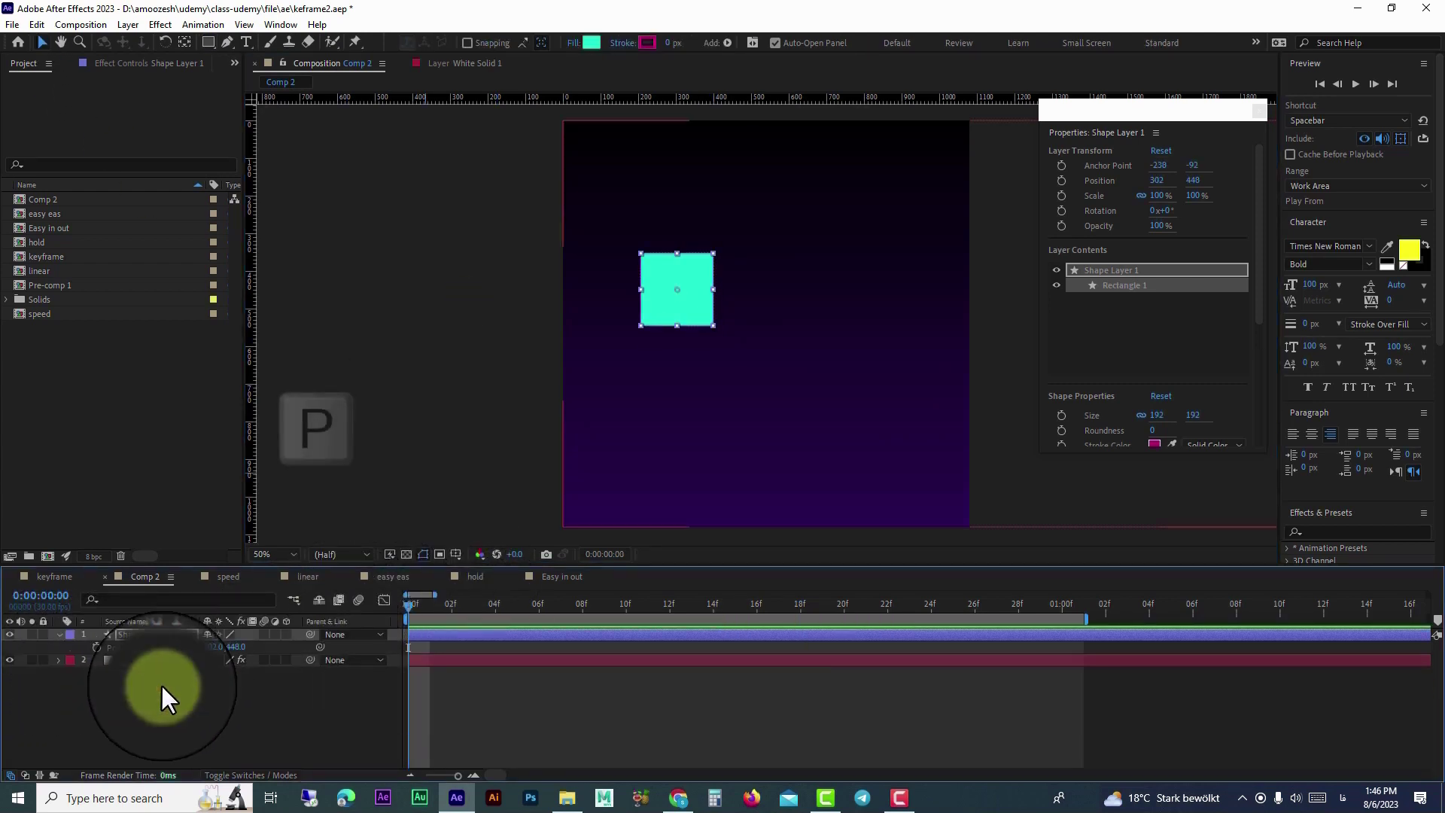
pyautogui.click(96, 648)
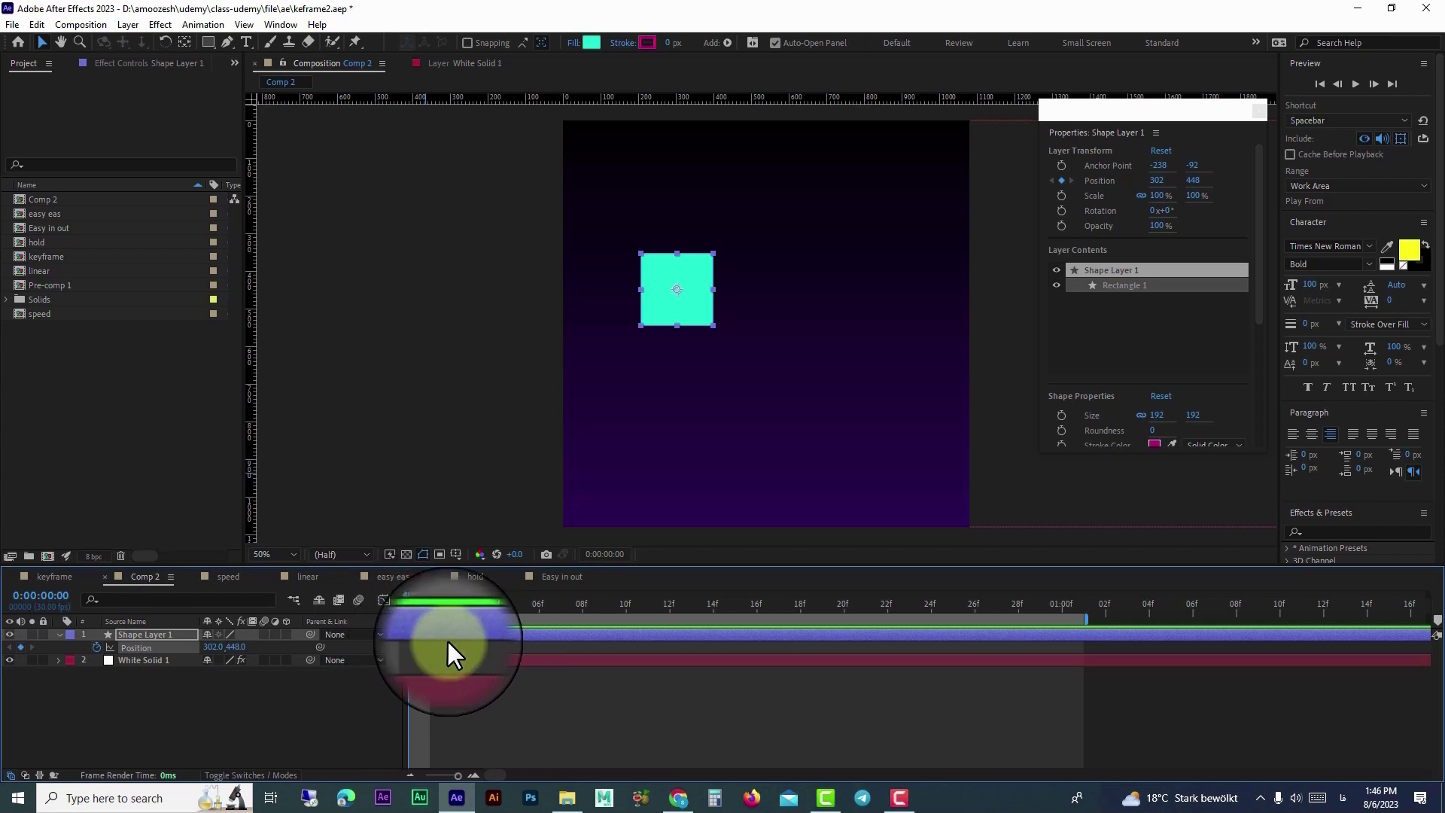
# Keyframe the square's position at about 820, 448 on frame 6, 820, 764 on frame 14 and 290, 764 on frame 20
pyautogui.click(537, 606)
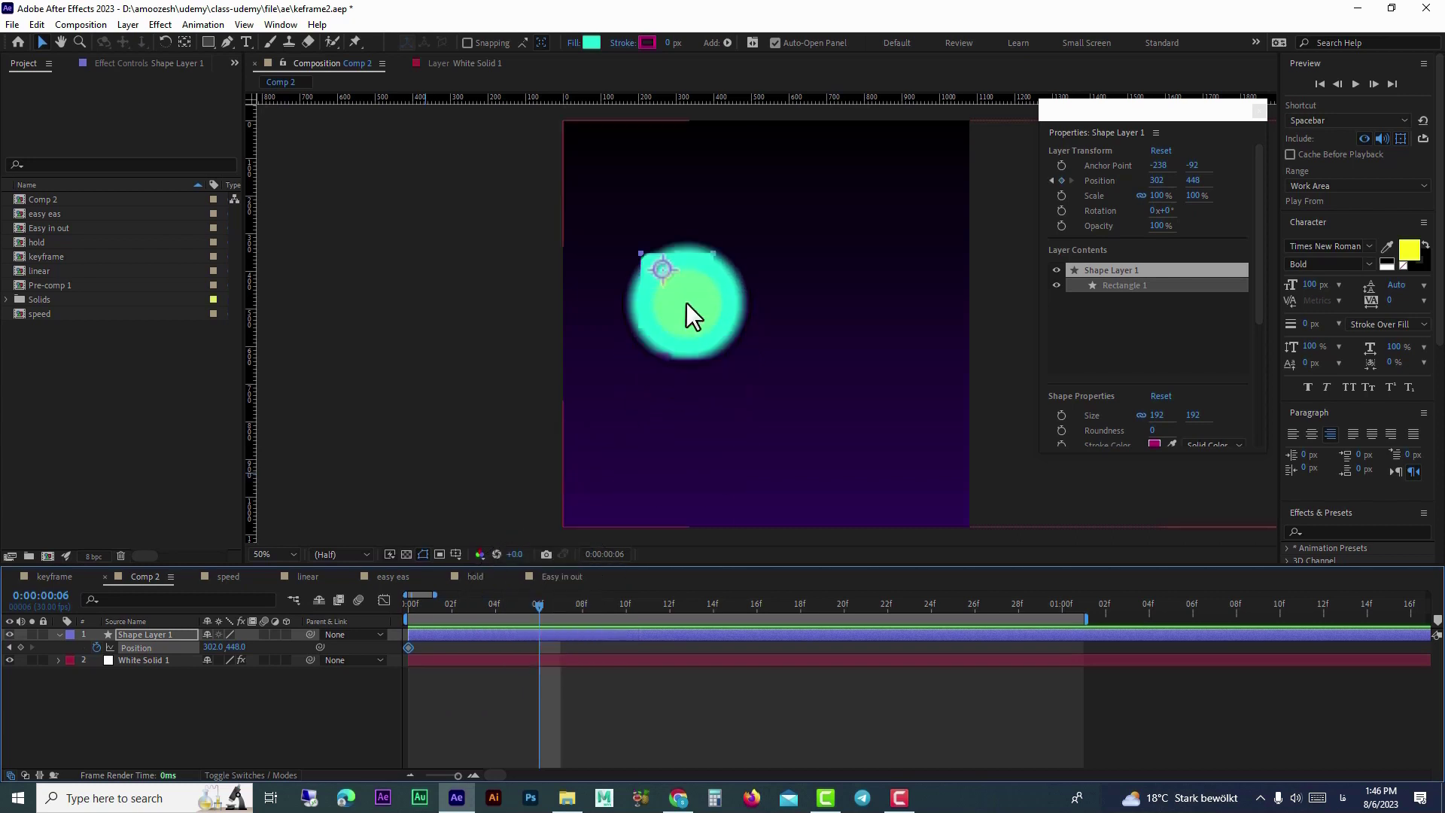
pyautogui.moveTo(694, 269); pyautogui.dragTo(697, 419)
pyautogui.click(712, 605)
pyautogui.click(844, 605)
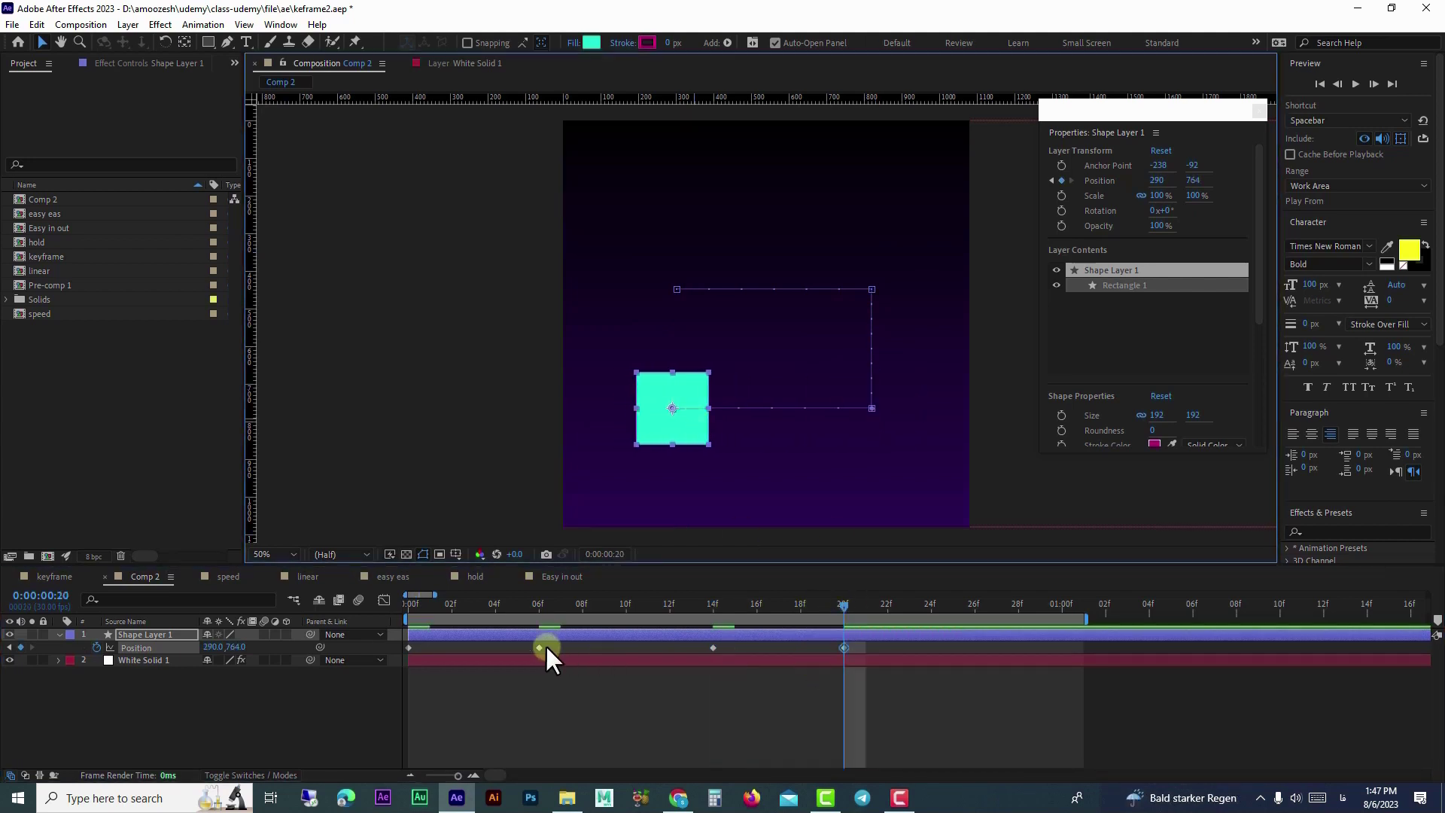
# Apply Easy Ease to the square's Position keyframes at frames 14 and 20
pyautogui.moveTo(554, 644); pyautogui.dragTo(380, 654)
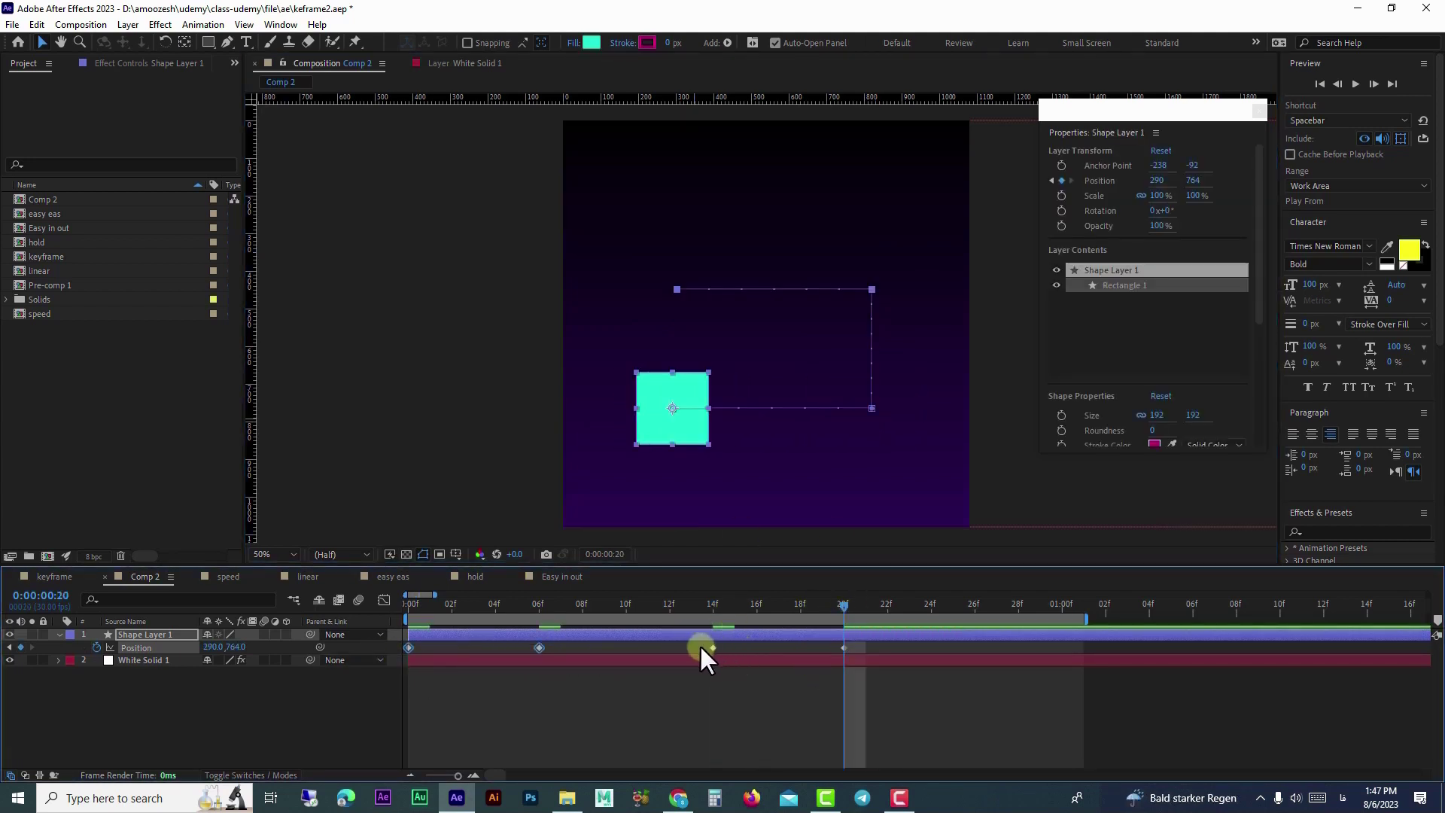
pyautogui.moveTo(693, 646); pyautogui.dragTo(874, 648)
pyautogui.rightClick(842, 645)
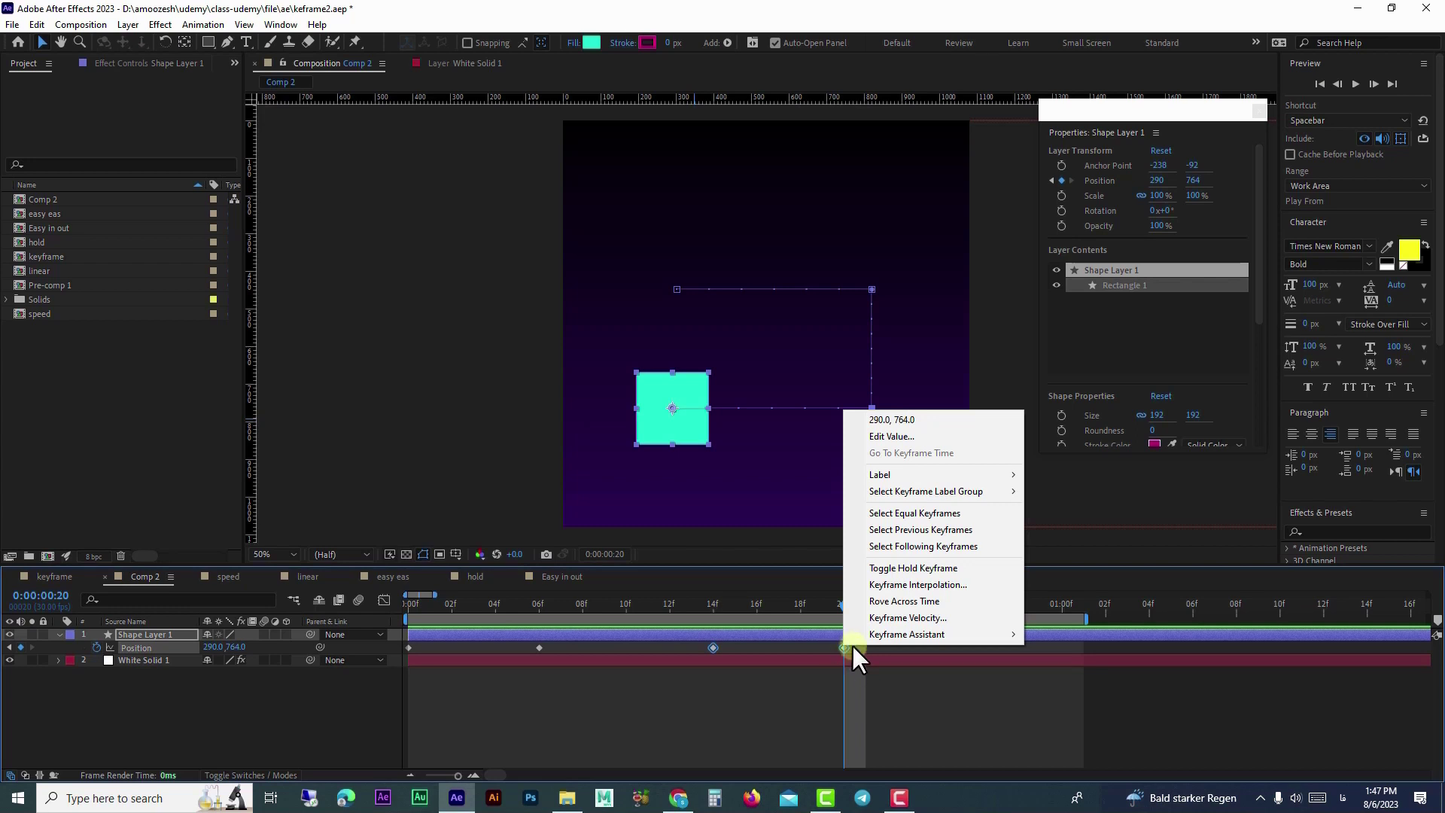
pyautogui.moveTo(889, 634)
pyautogui.moveTo(1001, 635)
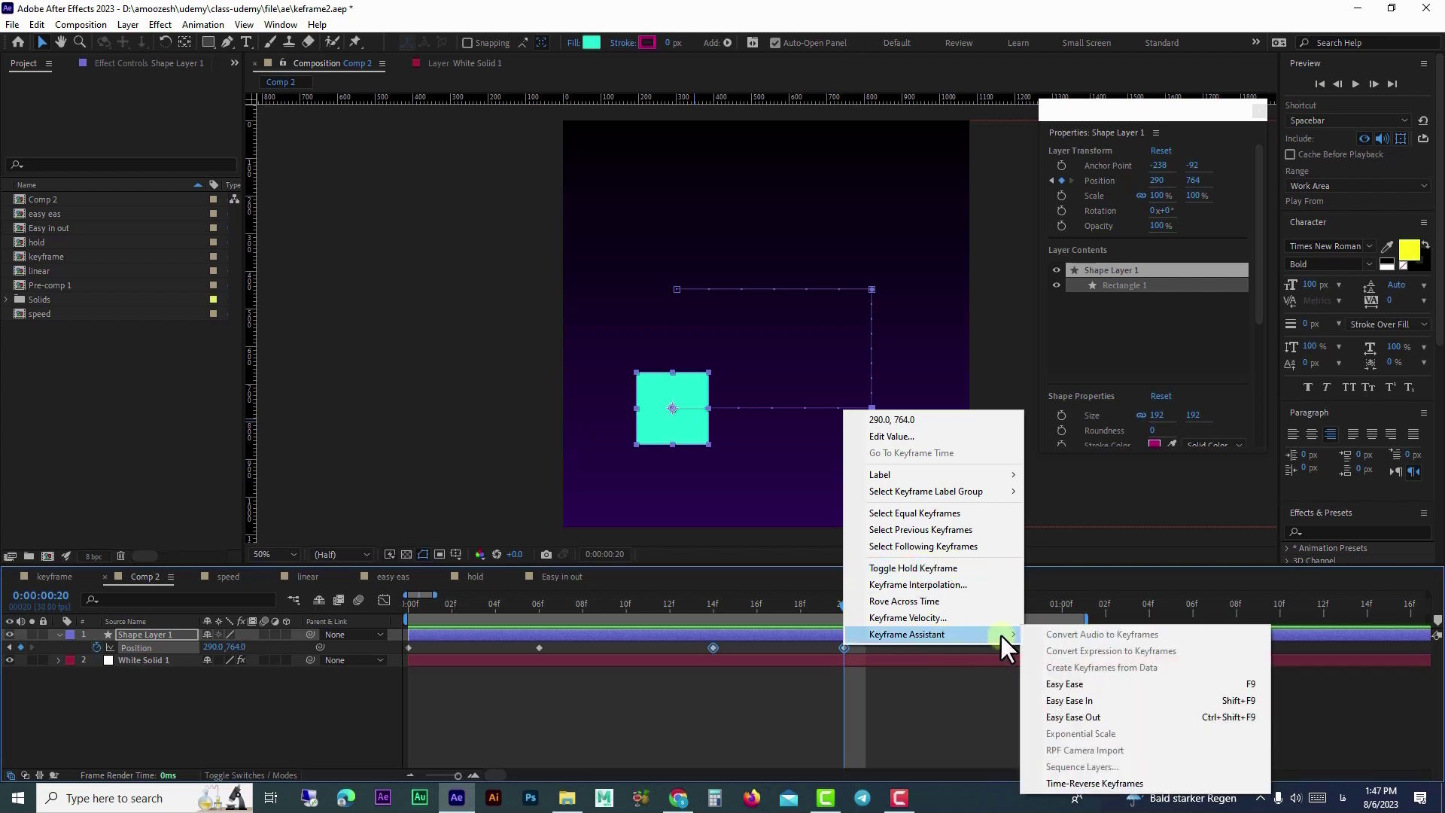
pyautogui.click(1082, 684)
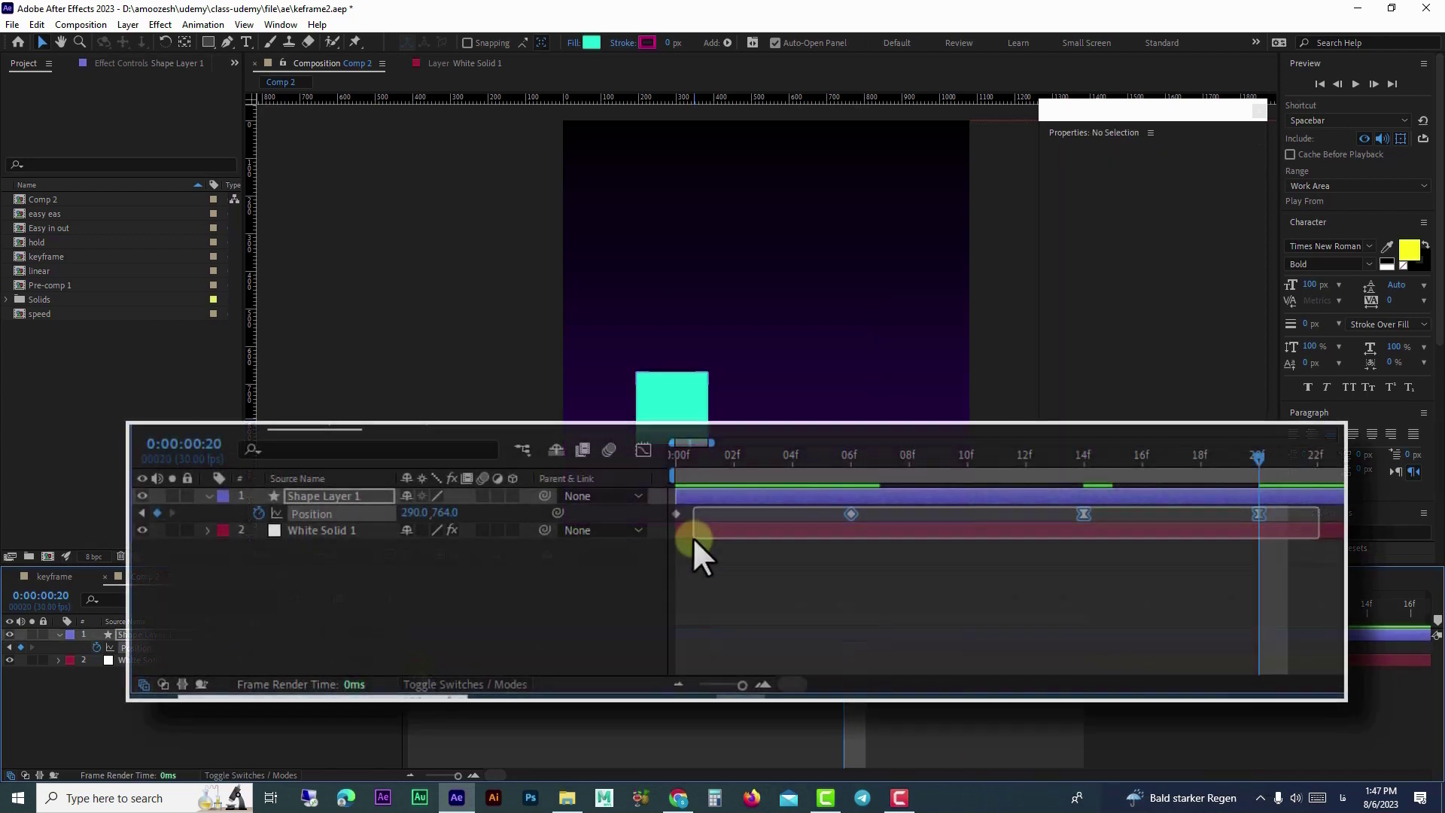
# Examine the speed graph of the square's linear Position keyframes from frame 0 to 6, and return to the layer bars
pyautogui.click(645, 449)
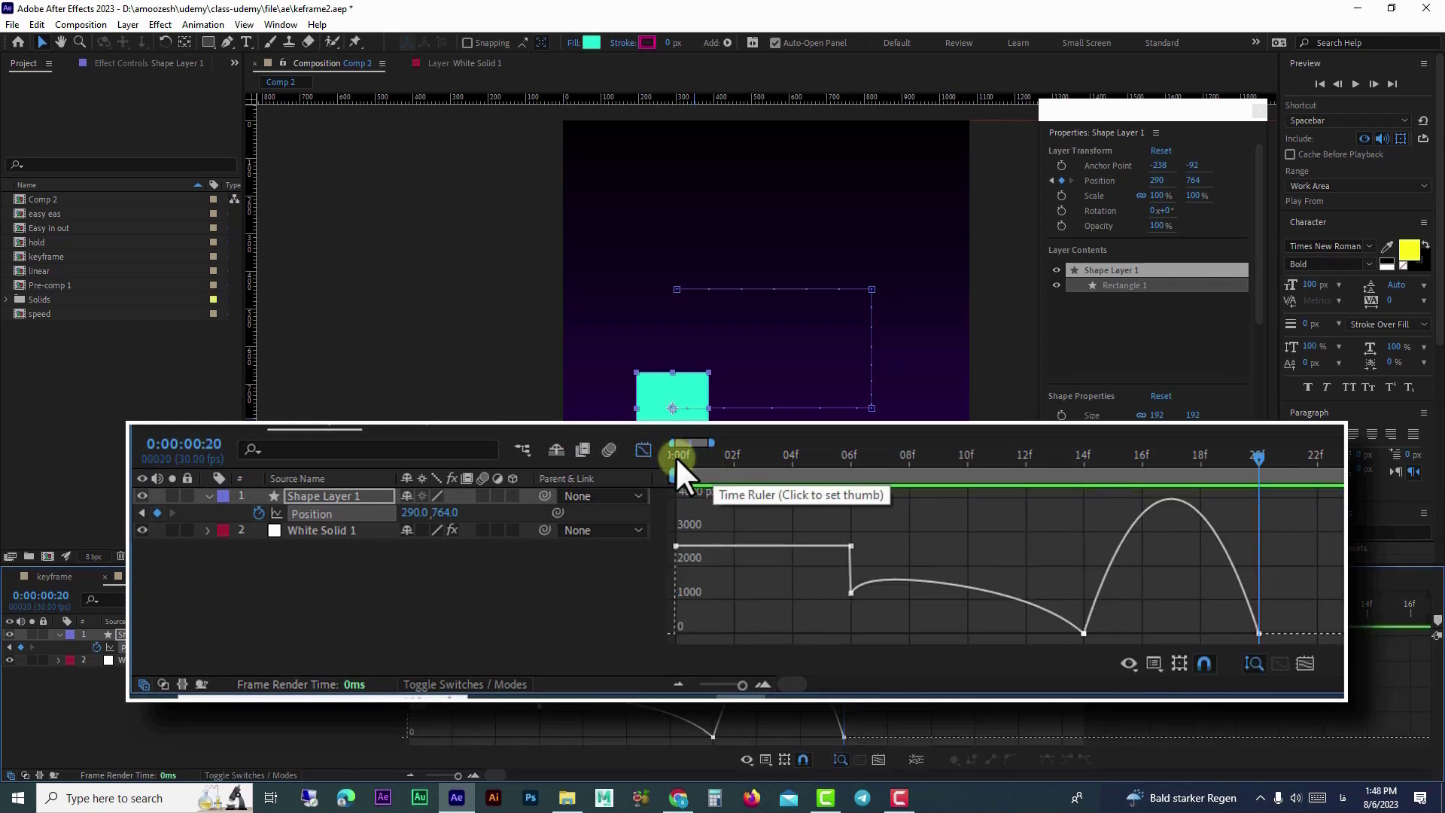
pyautogui.click(676, 546)
pyautogui.click(852, 545)
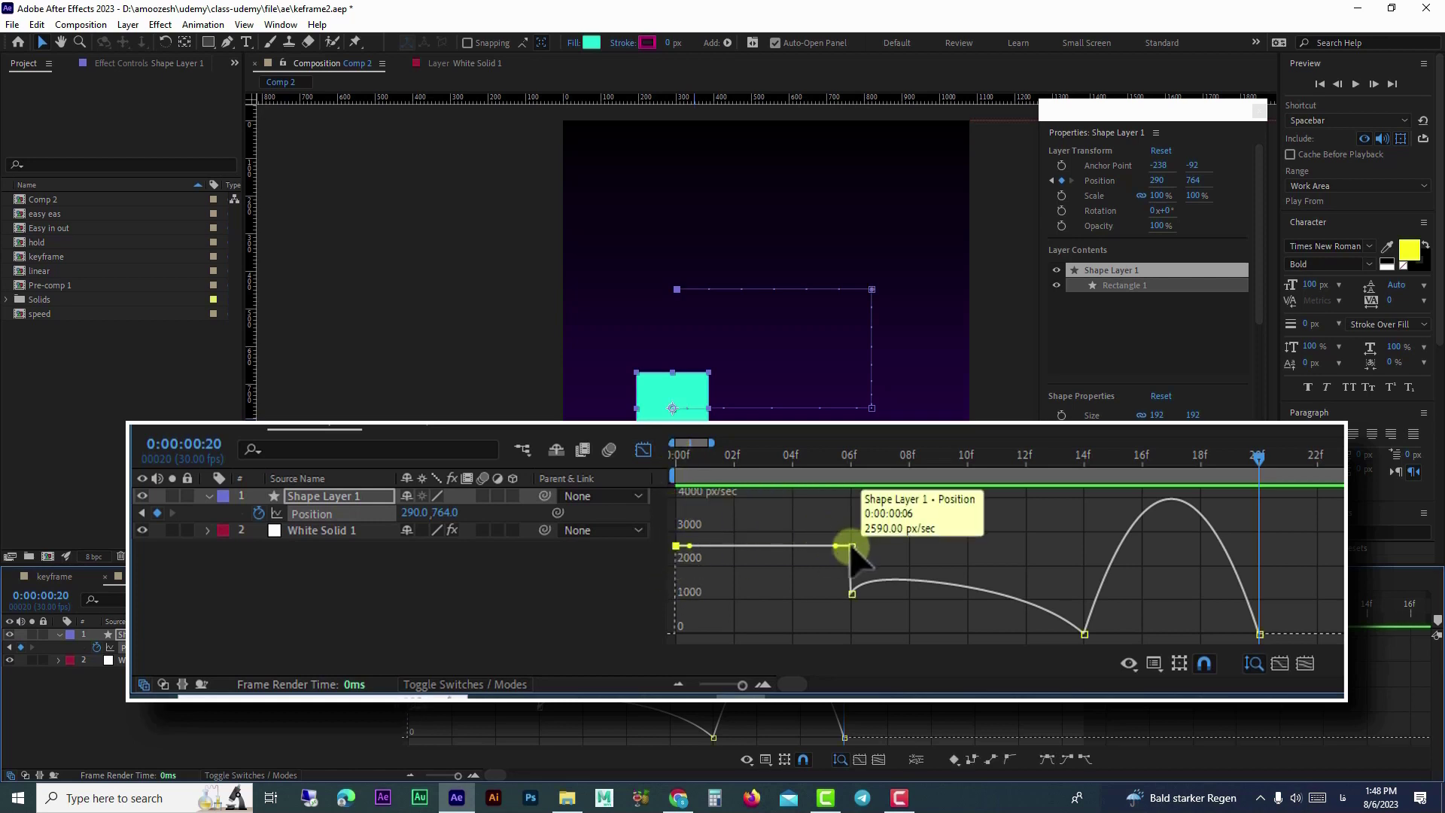
pyautogui.moveTo(684, 458); pyautogui.dragTo(841, 476)
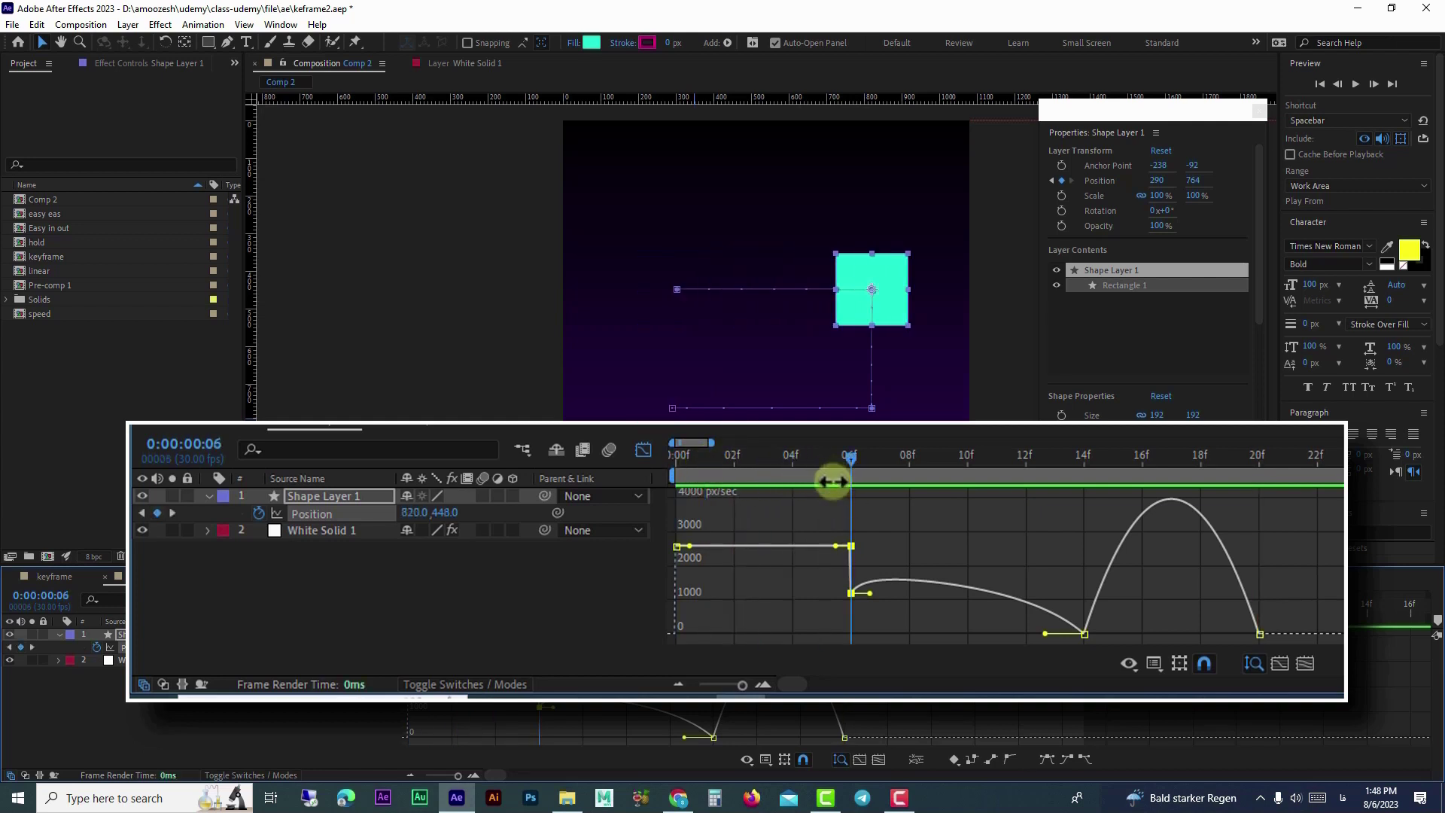
pyautogui.moveTo(854, 547)
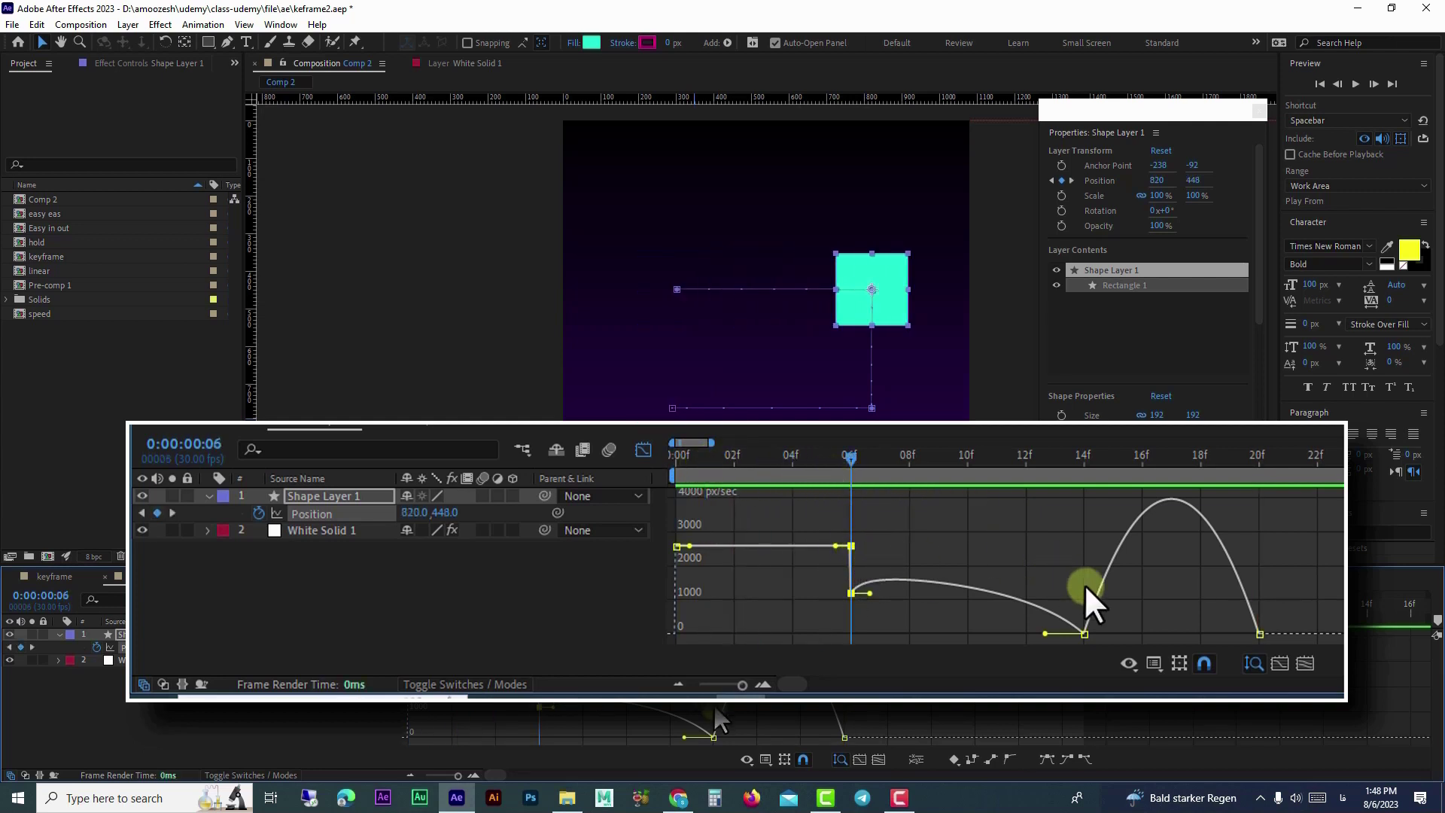
pyautogui.moveTo(1040, 622)
pyautogui.click(643, 450)
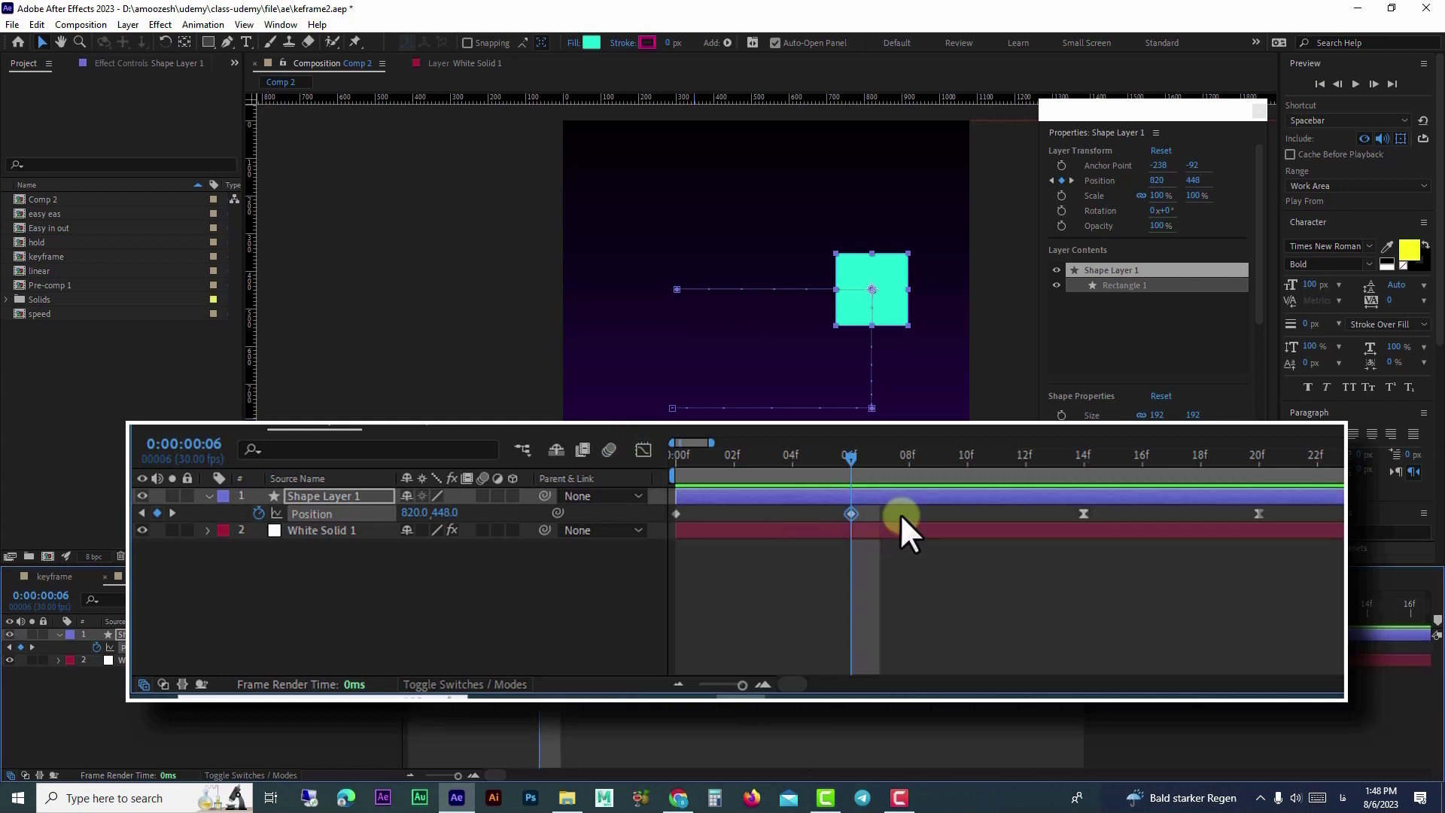
# Select the eased Position keyframes at frames 14 and 20 and examine their speed graph
pyautogui.click(793, 517)
pyautogui.click(991, 500)
pyautogui.click(1064, 508)
pyautogui.click(1083, 514)
pyautogui.moveTo(852, 512)
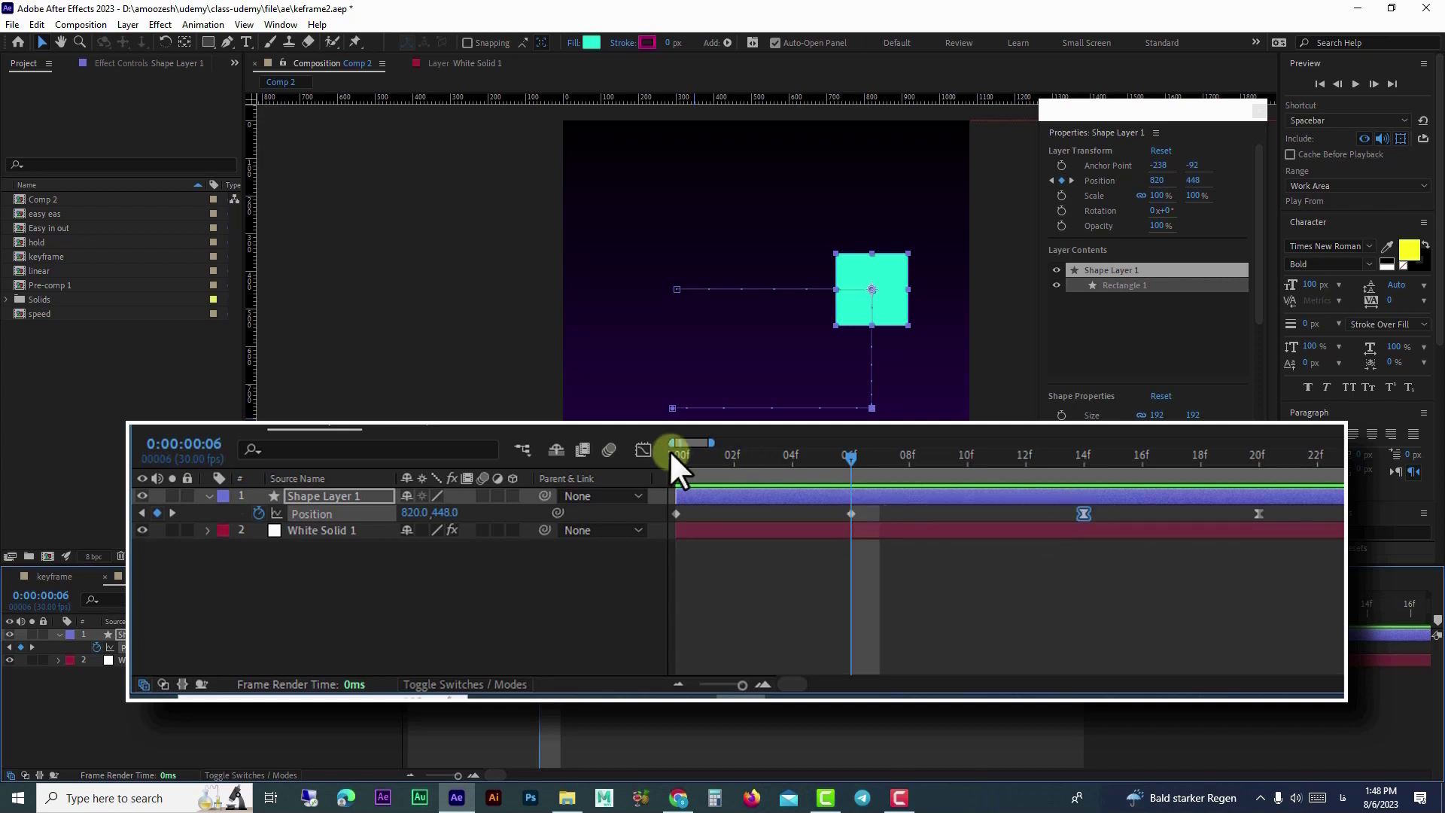
pyautogui.press('k')
pyautogui.moveTo(1274, 513); pyautogui.dragTo(1048, 535)
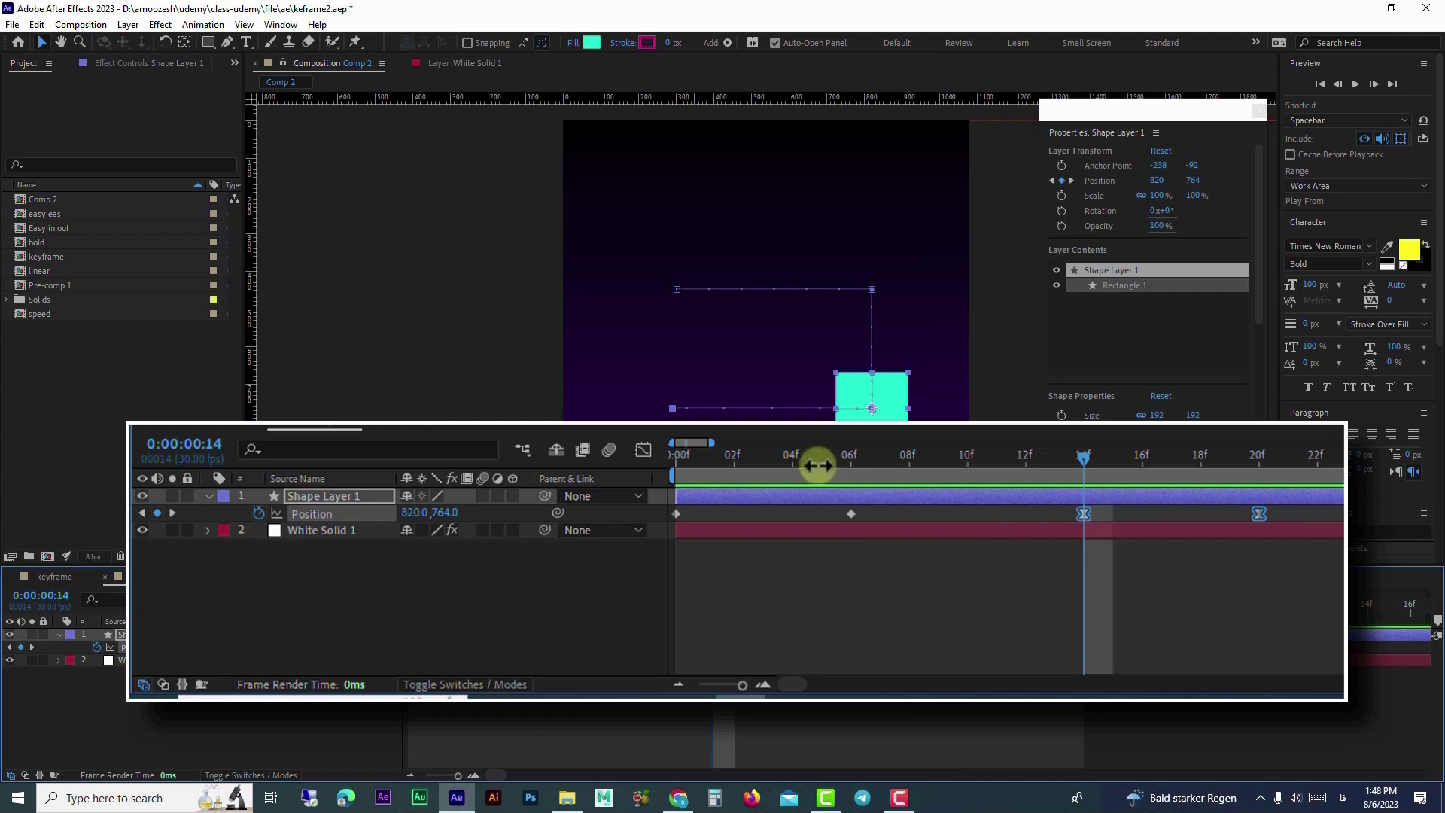
pyautogui.click(644, 450)
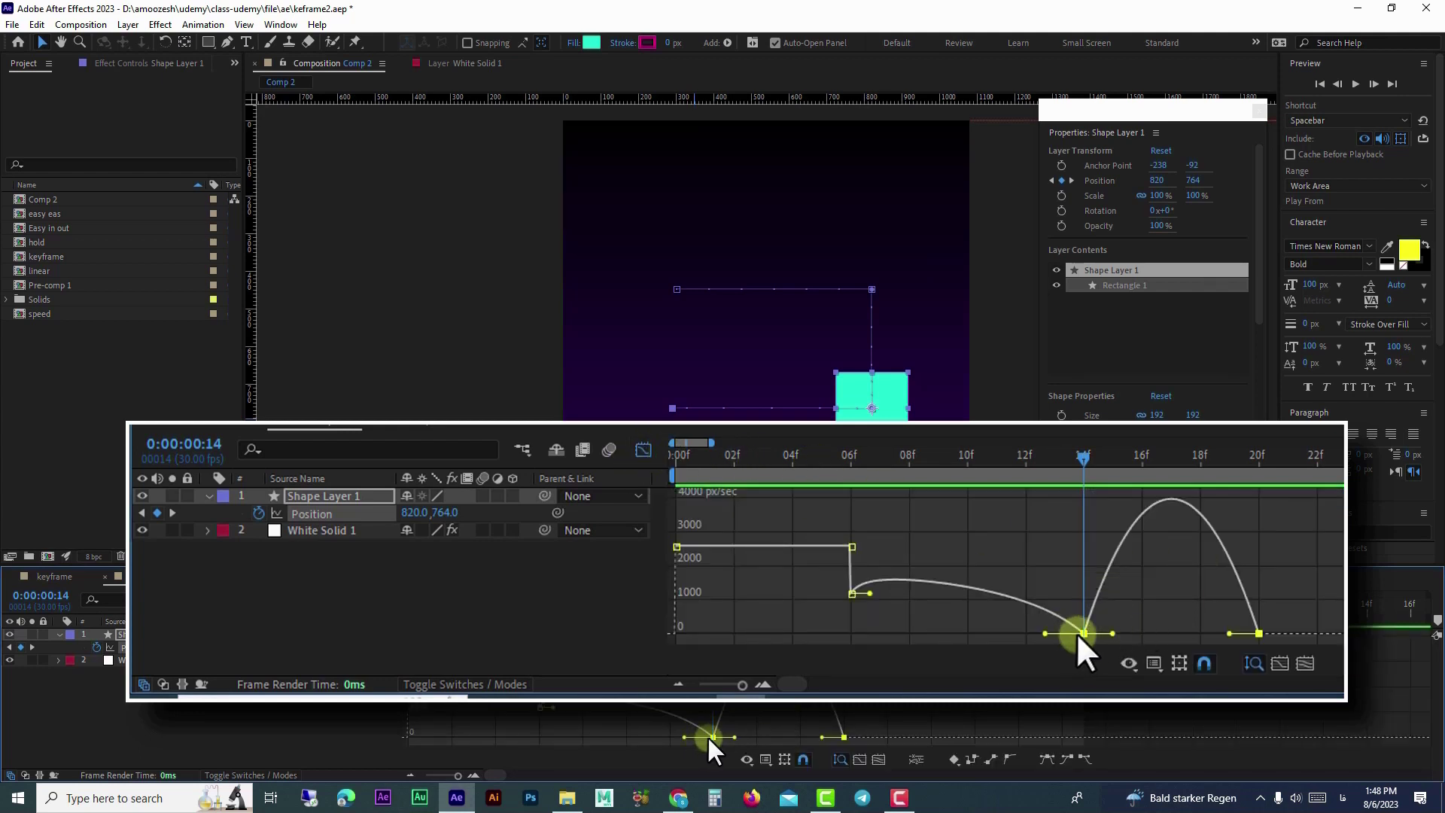
pyautogui.moveTo(1083, 631)
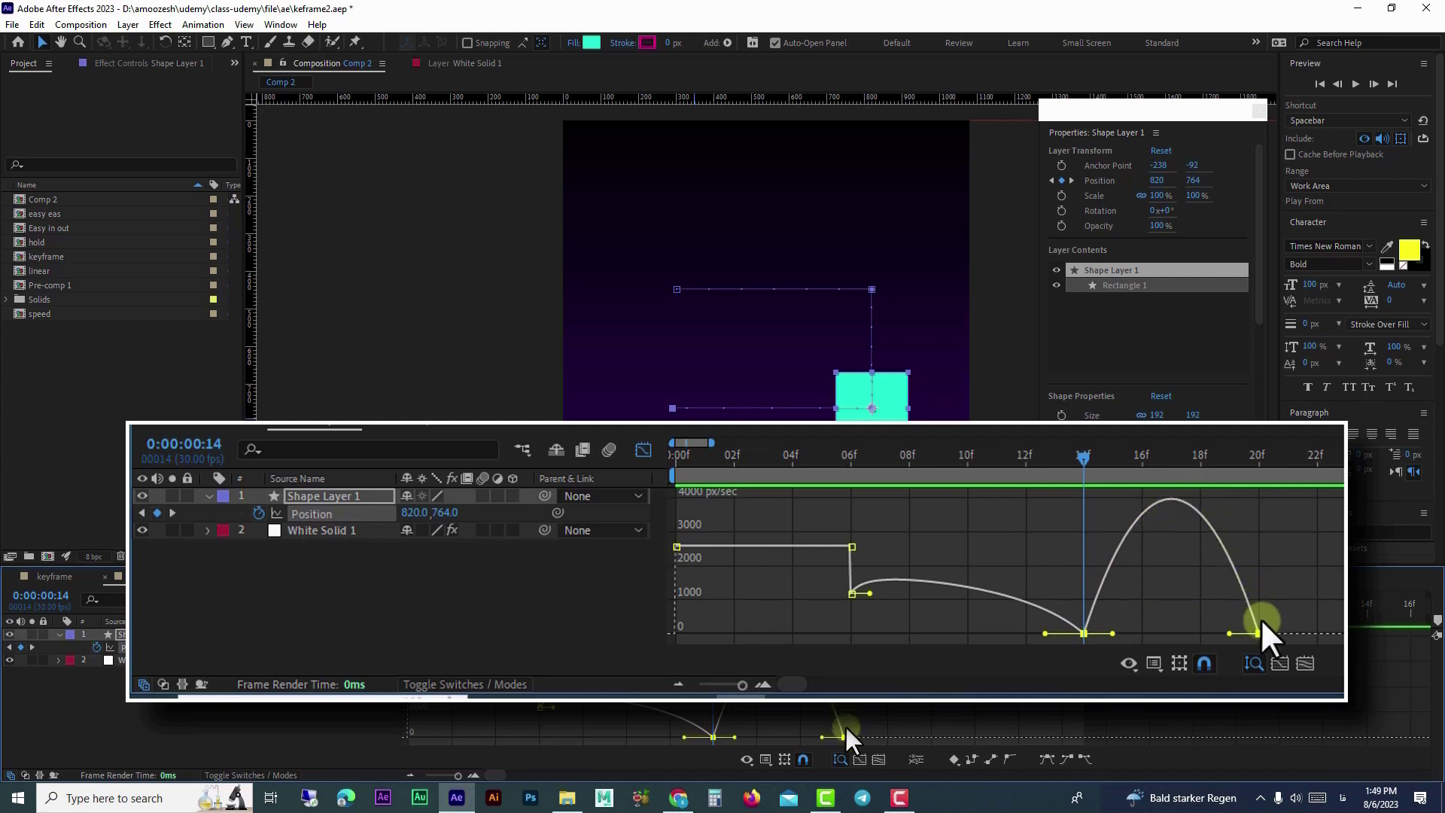
pyautogui.moveTo(756, 606); pyautogui.dragTo(836, 606)
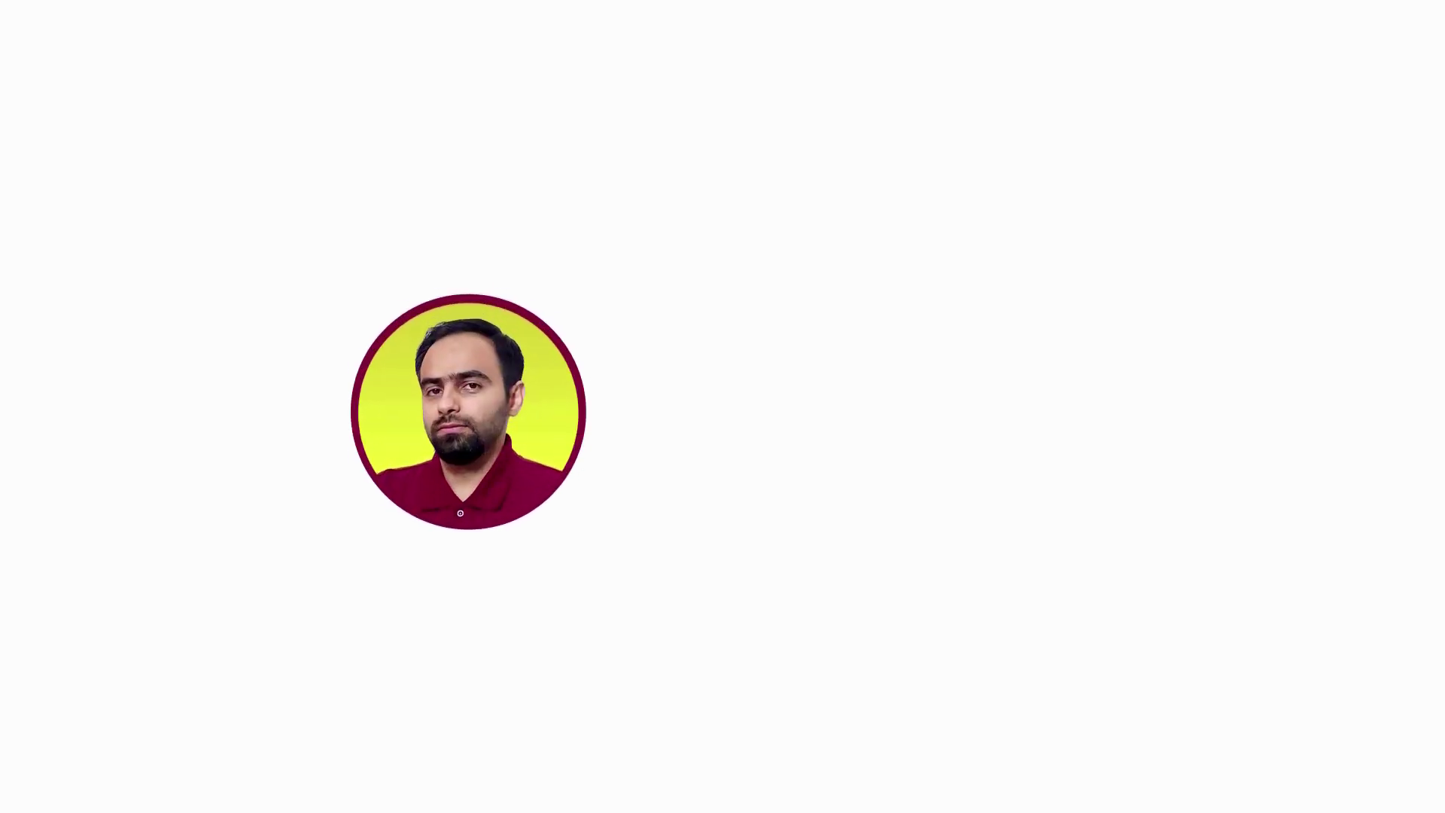